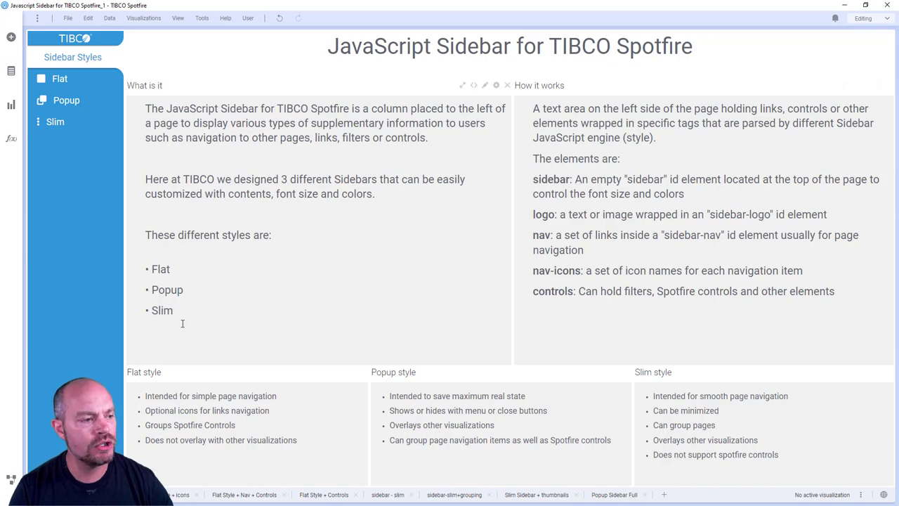
Step: Open the sidebar text area's HTML editor, enlarge it, and select the attached sidebar-flat script
right_click(63, 211)
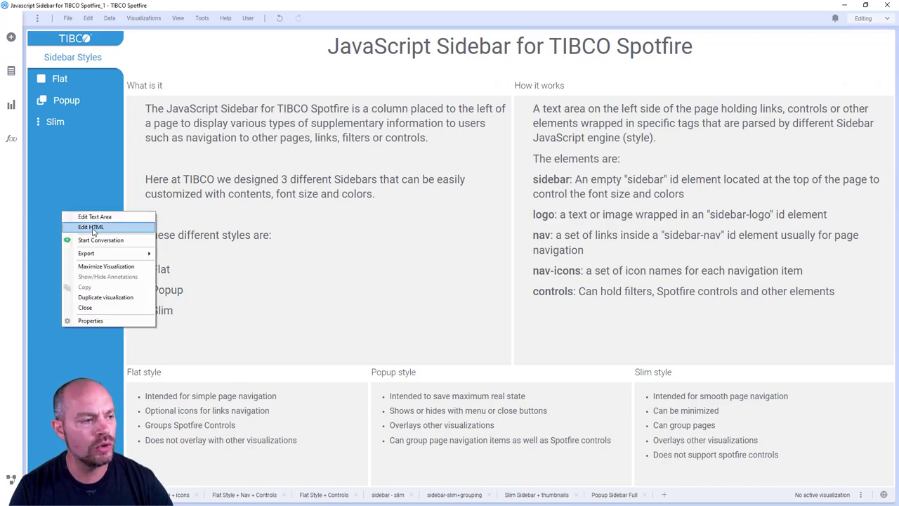
left_click(92, 227)
left_click_drag(331, 237, 584, 118)
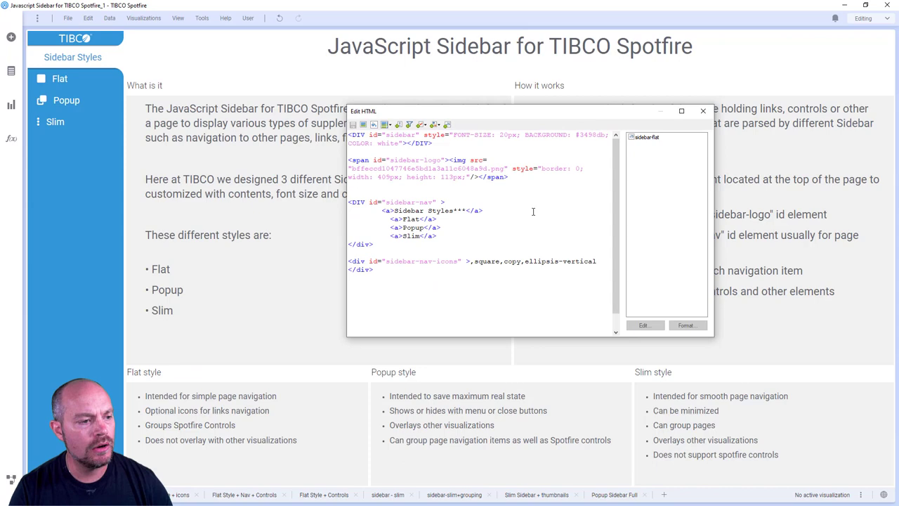
left_click_drag(713, 337, 854, 422)
left_click(786, 138)
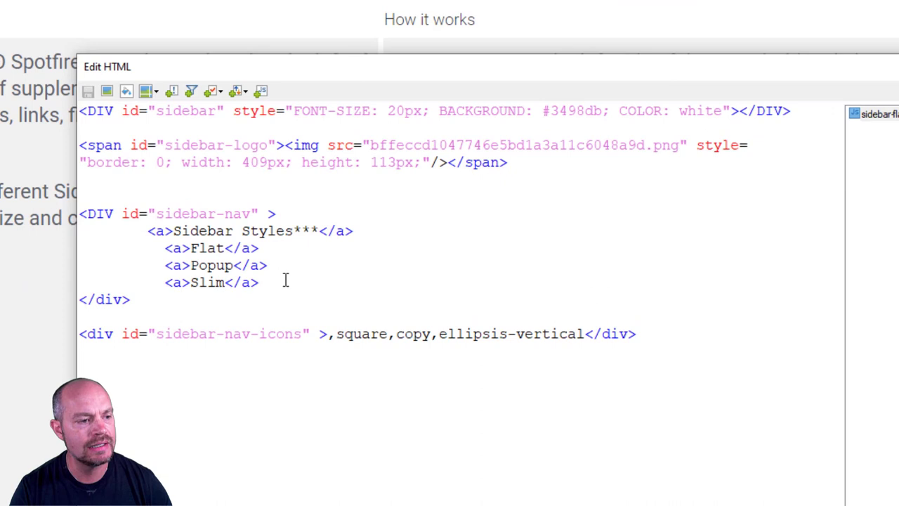
Step: Highlight the navigation links and the sidebar-nav, sidebar-logo and main sidebar ids in the source
left_click_drag(462, 227, 384, 204)
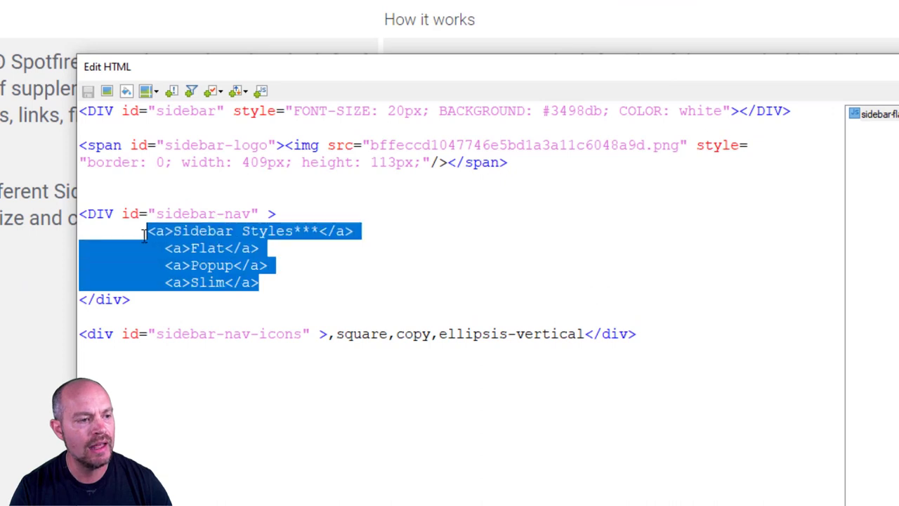
double_click(164, 213)
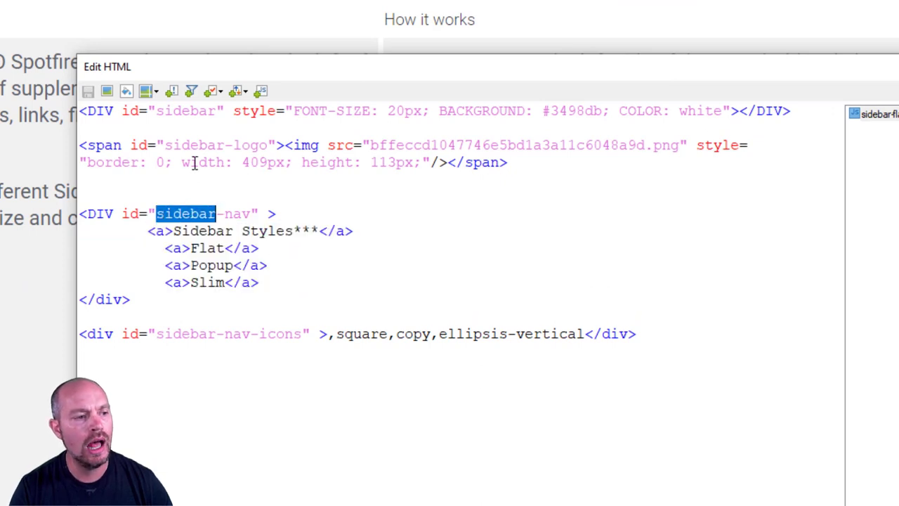
double_click(208, 146)
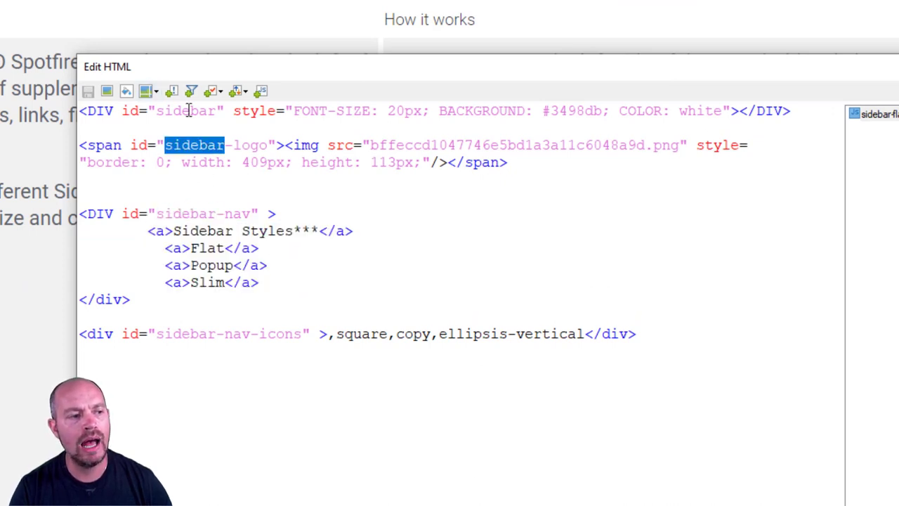
double_click(188, 110)
key("Home")
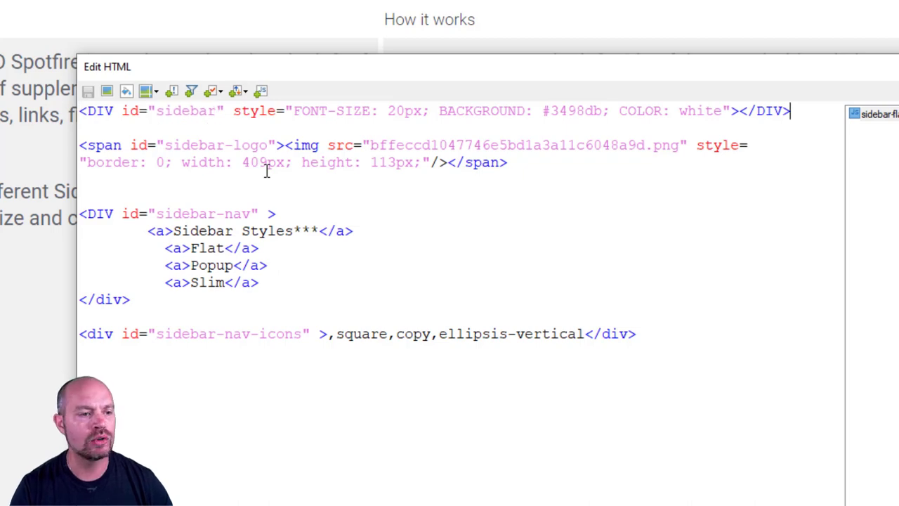
Step: Change the sidebar background from #3498db to black and the text colour from white to yellow
double_click(568, 111)
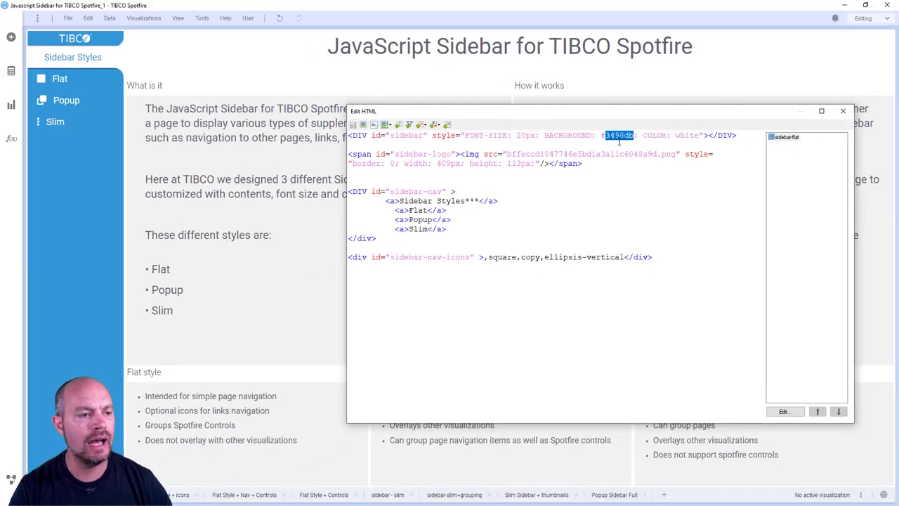
key("shift+Left")
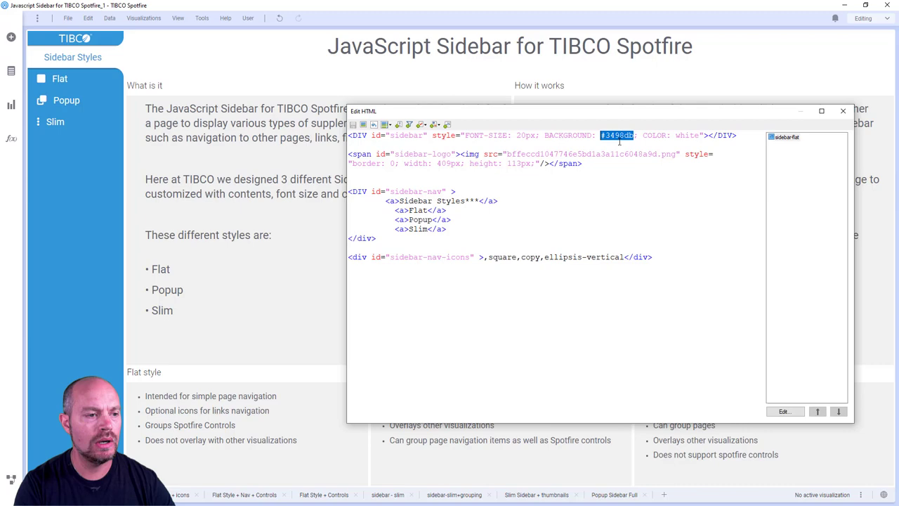
type("black")
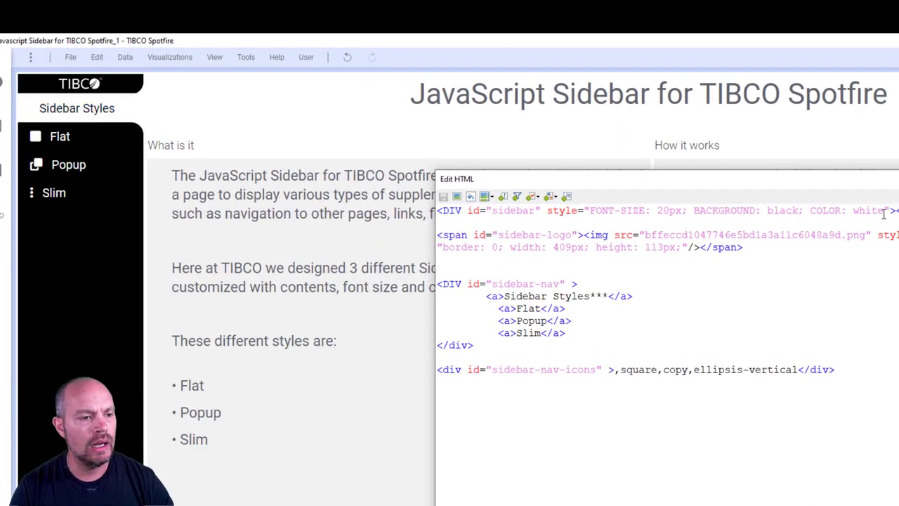
double_click(871, 210)
type("yellow")
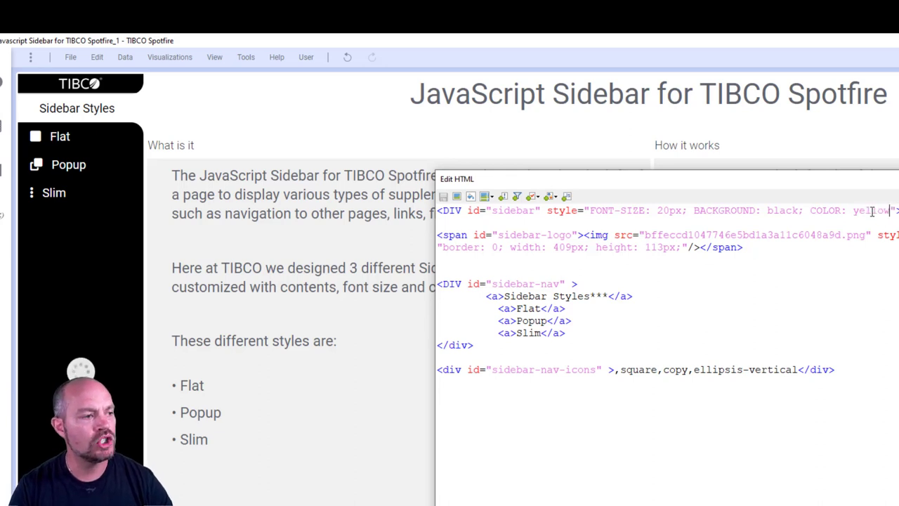
Step: Change the font size from 20px to 15px, then restore it to 20px
left_click(663, 212)
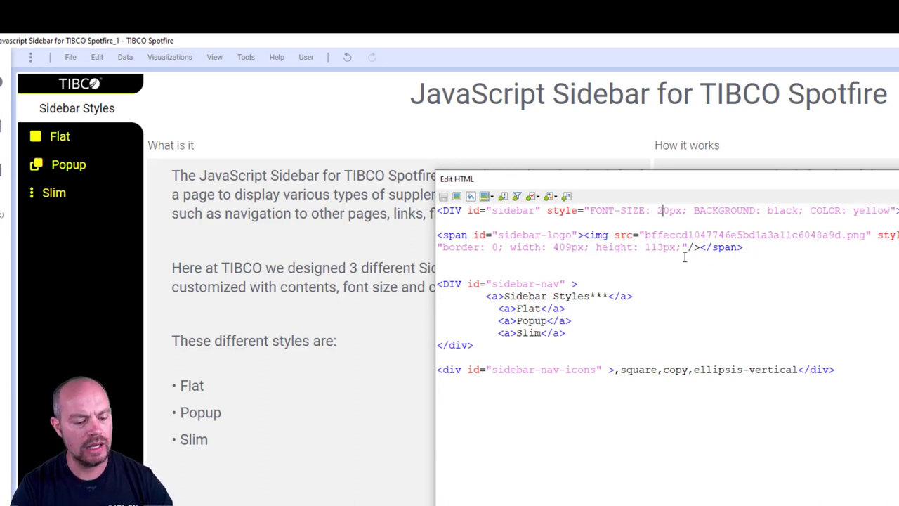
key("BackSpace")
key("Delete")
type("15")
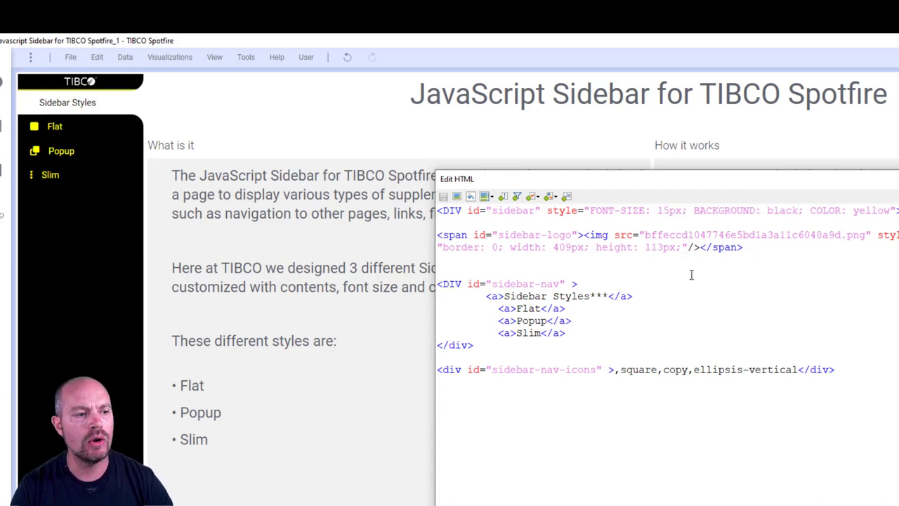
key("BackSpace")
key("BackSpace")
type("20")
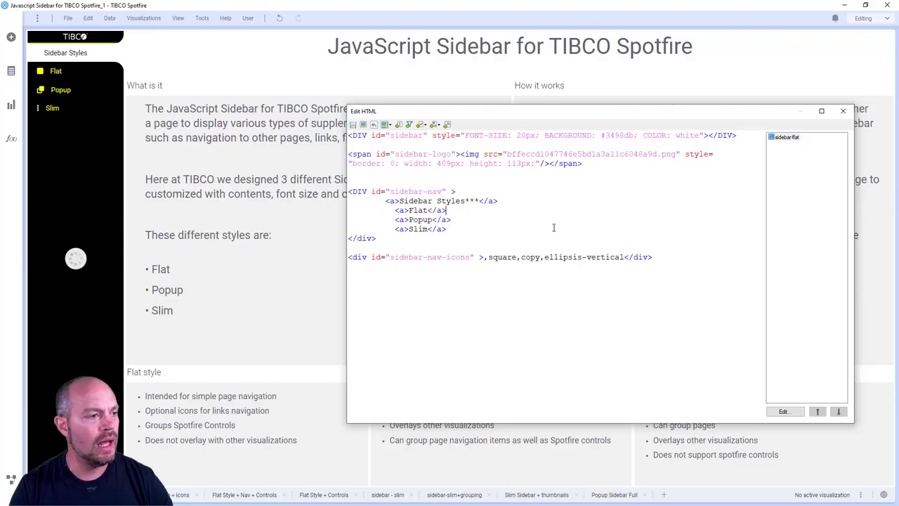
Step: Swap the sidebar script to sidebar-popup, then close and reopen the popup panel
double_click(785, 140)
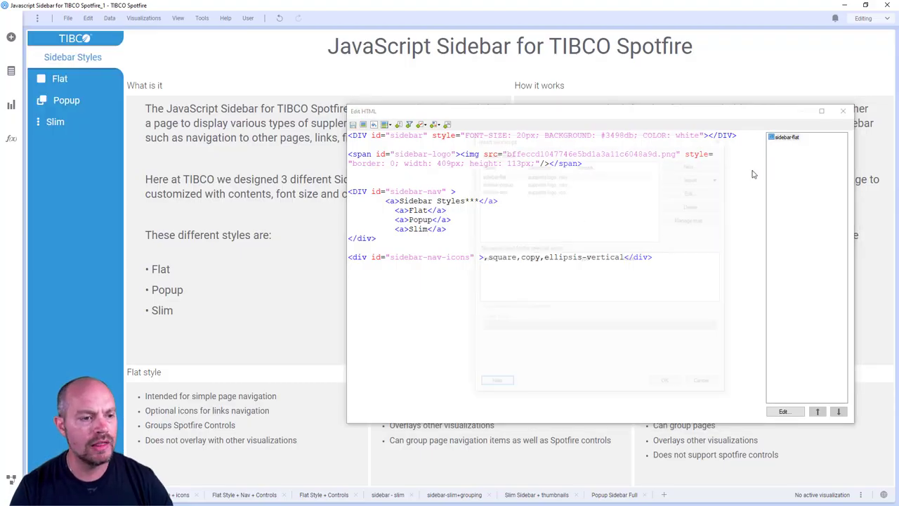
left_click(506, 182)
left_click(668, 386)
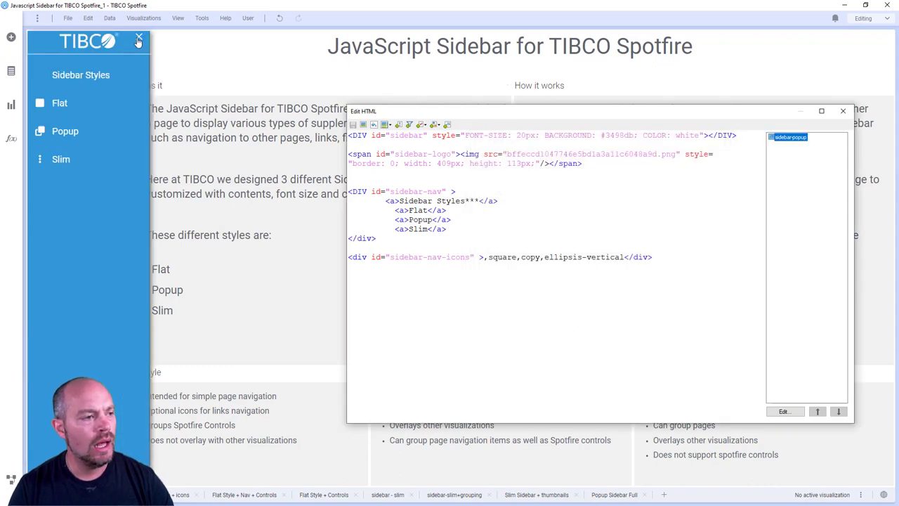
left_click(139, 36)
left_click(33, 37)
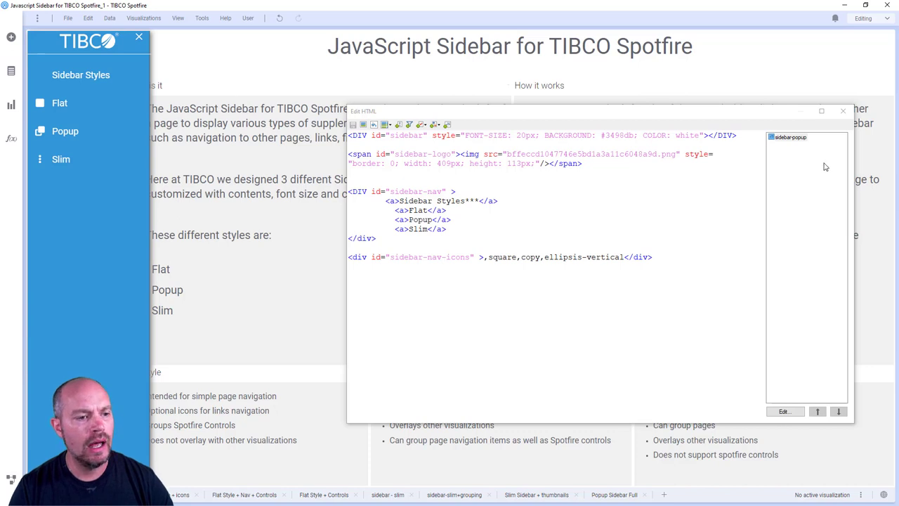
Step: Swap the script to sidebar-slim and collapse the sidebar to a slim icon strip
double_click(791, 138)
left_click(492, 190)
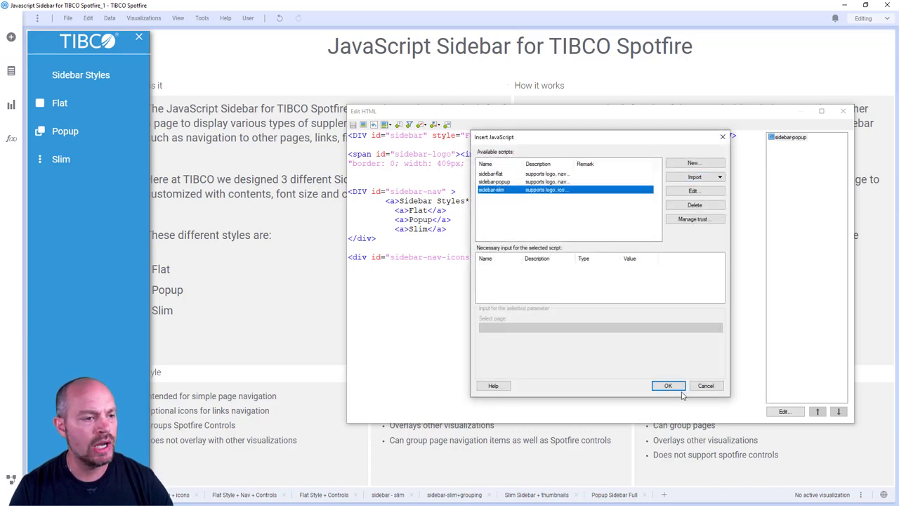
left_click(669, 385)
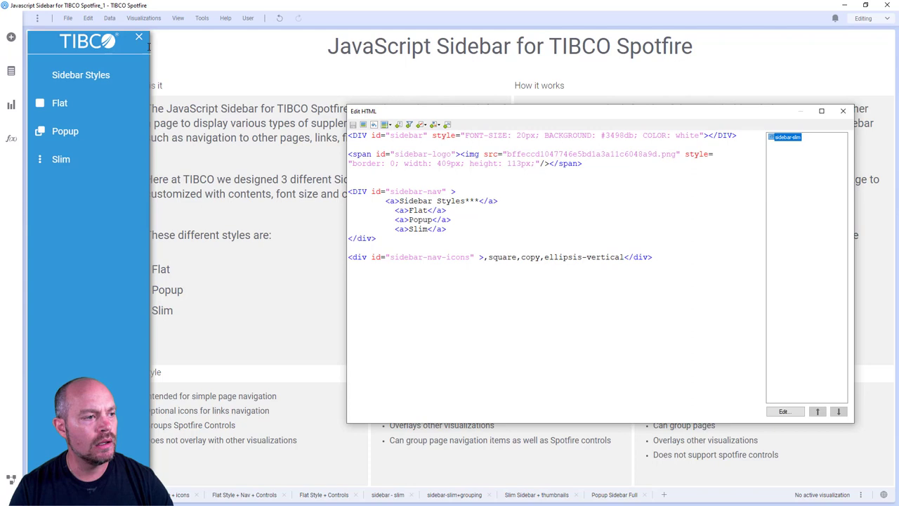
left_click(140, 39)
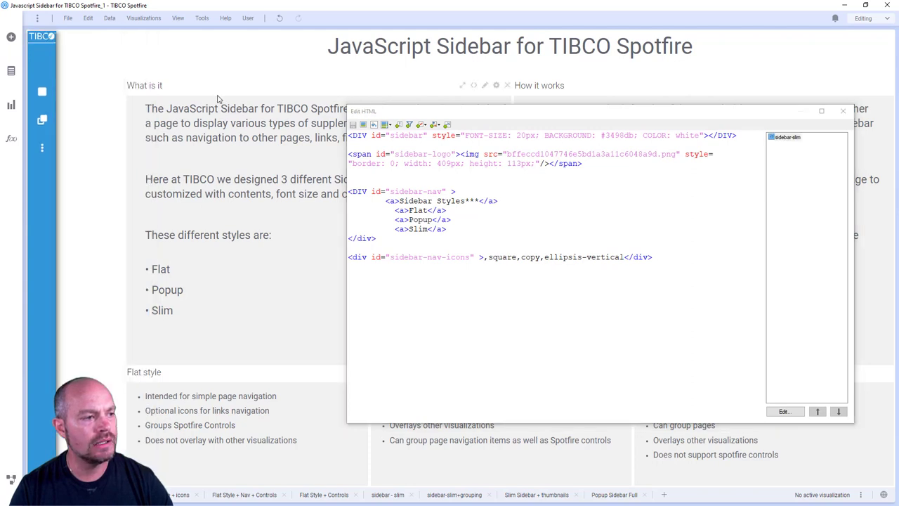
mouse_move(48, 85)
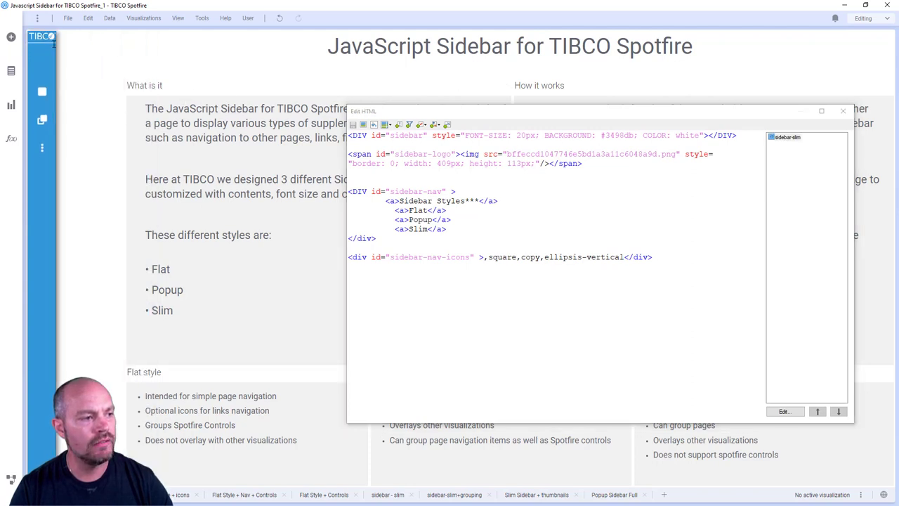
Step: Hide the sidebar, adjust the navigation sidebar's width, and highlight a line of its usage code
left_click(139, 44)
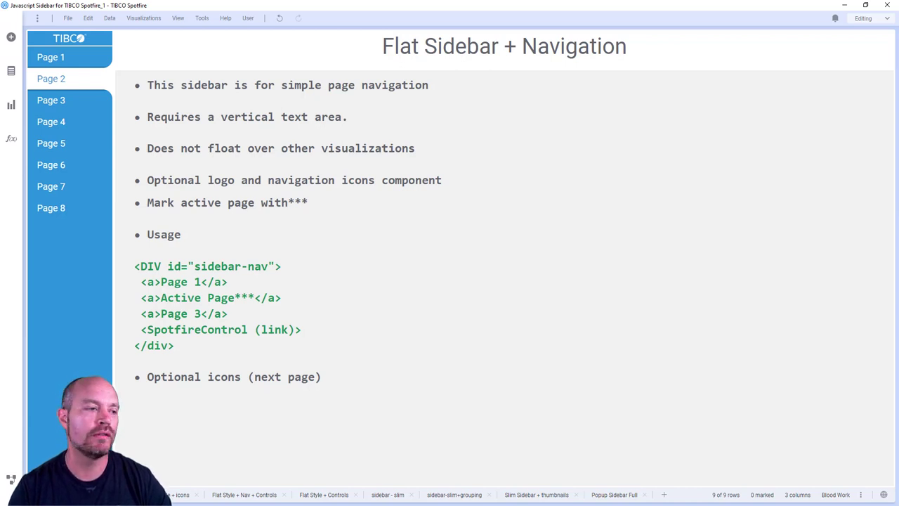
left_click_drag(114, 62, 191, 59)
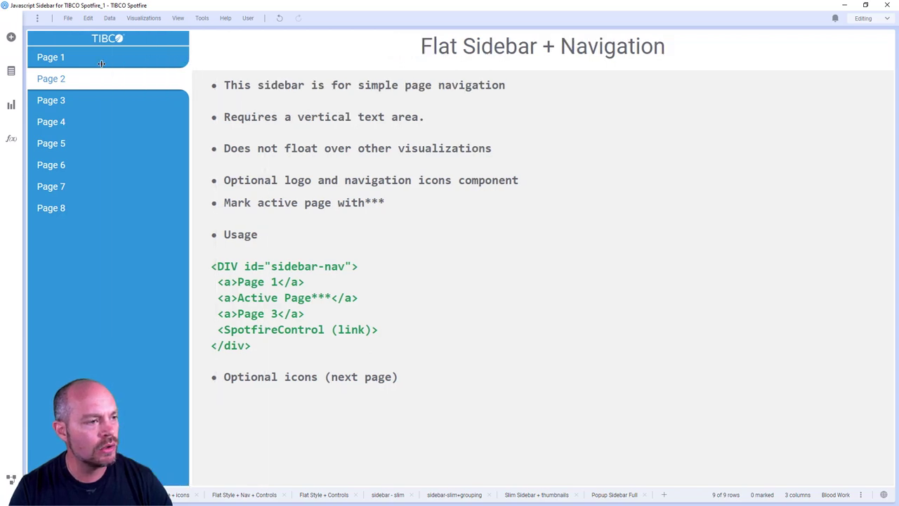
left_click_drag(101, 63, 101, 63)
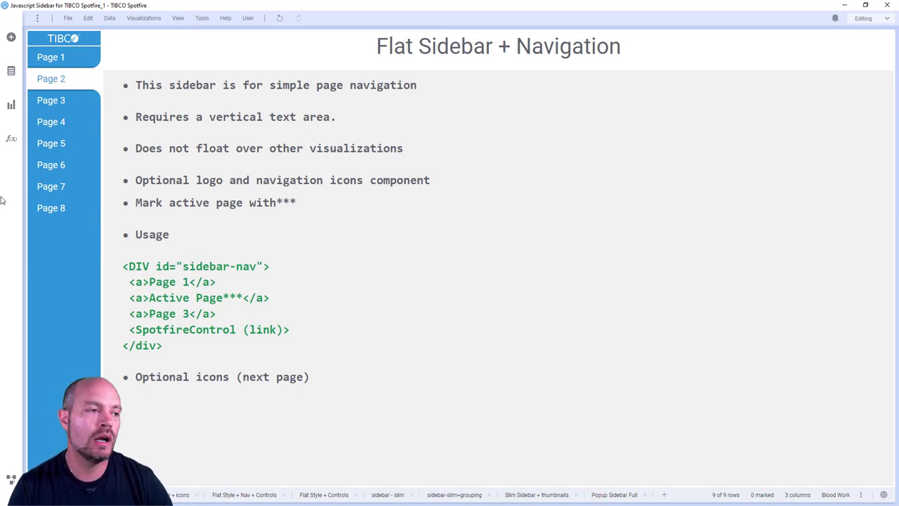
left_click_drag(102, 157, 149, 154)
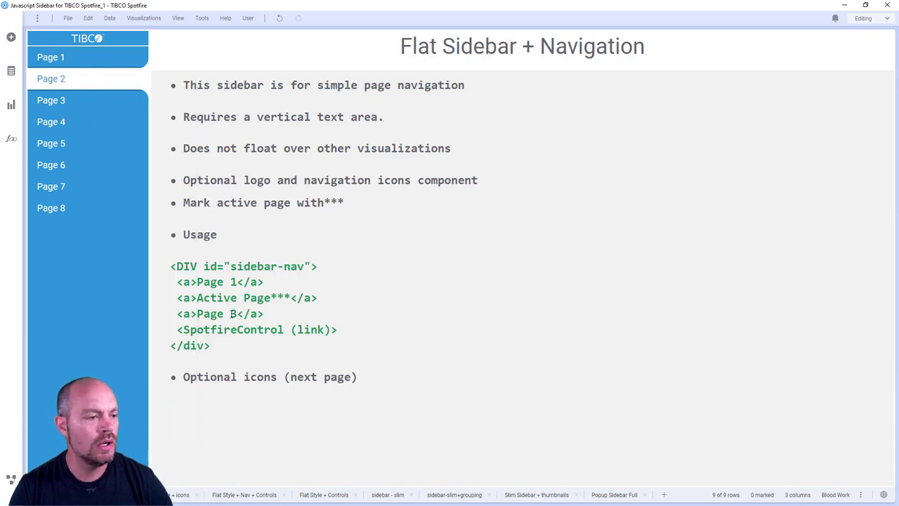
left_click_drag(134, 160, 682, 176)
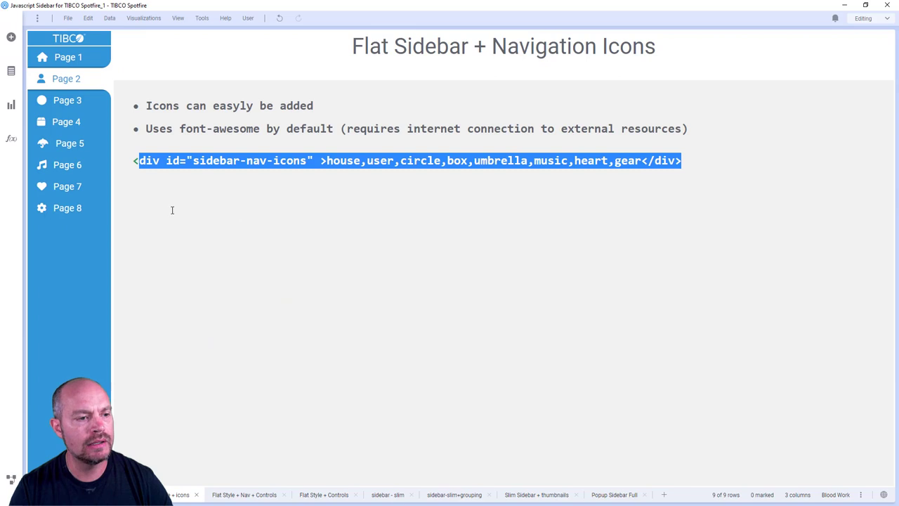
Step: Open the sidebar's HTML source via Edit HTML and enlarge the editor window
left_click(91, 198)
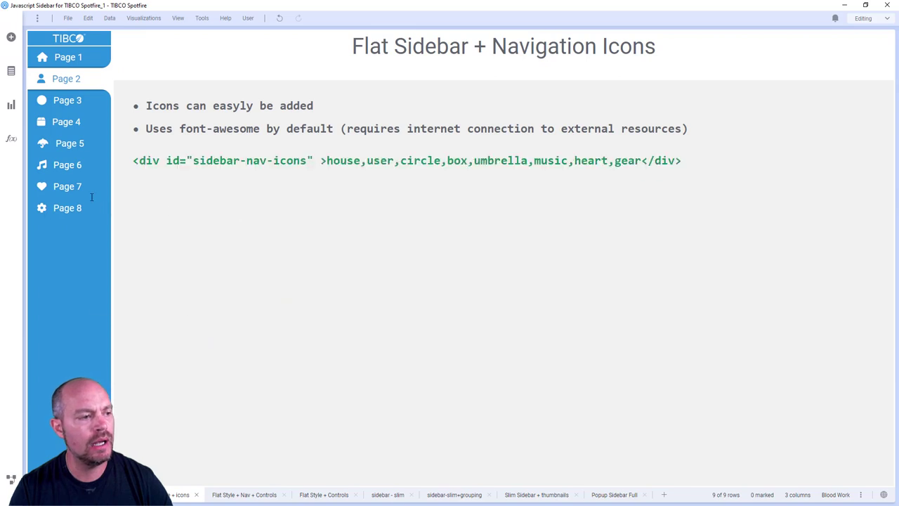
right_click(92, 197)
left_click(106, 213)
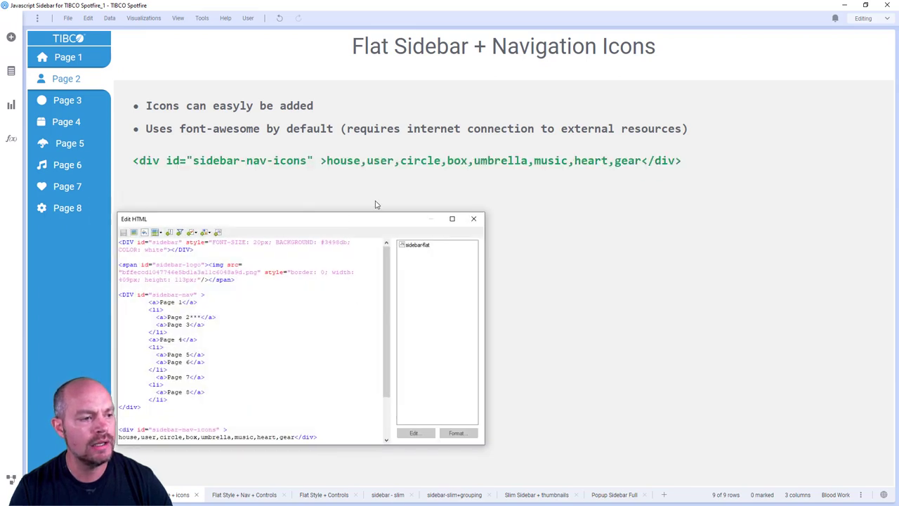
left_click_drag(376, 218, 571, 151)
left_click_drag(678, 377, 768, 437)
Step: Inspect the heart entry in the icon list, then expand and collapse the Action Controls group
double_click(563, 348)
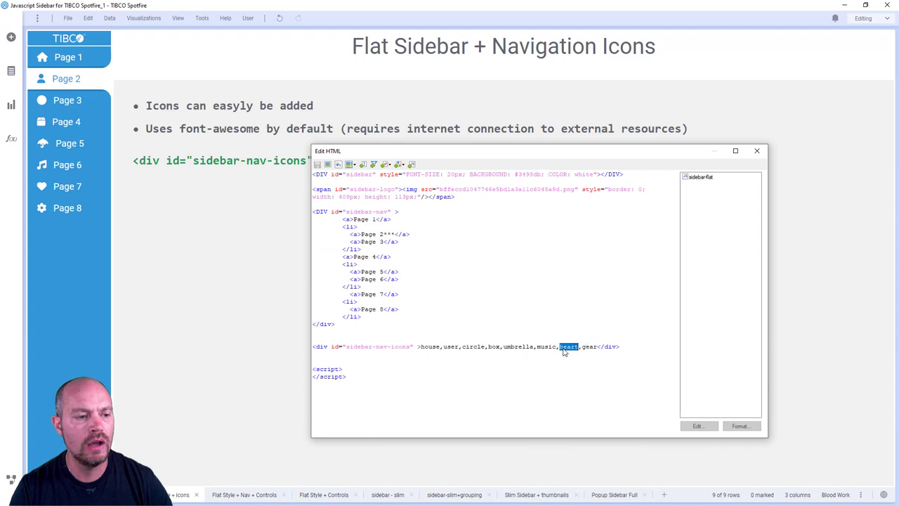
scroll(564, 351, "up", 3, "ctrl")
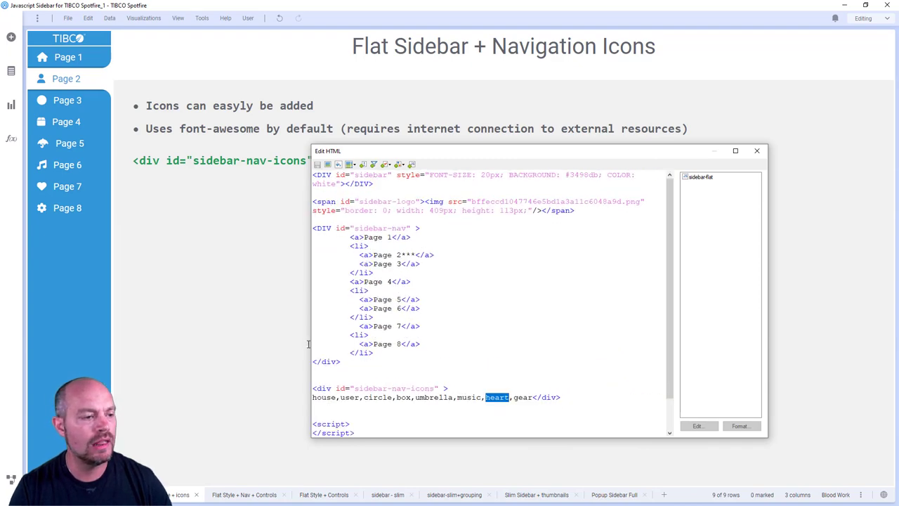
left_click_drag(296, 340, 189, 342)
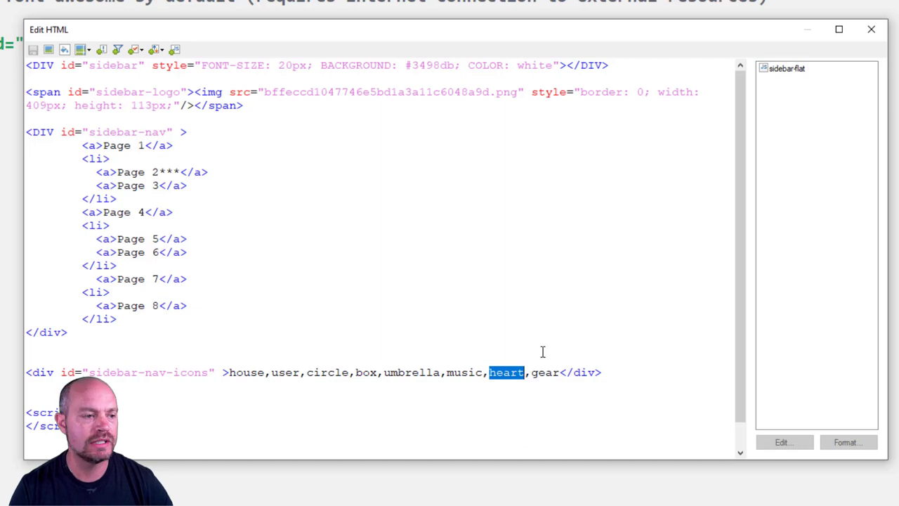
left_click(500, 374)
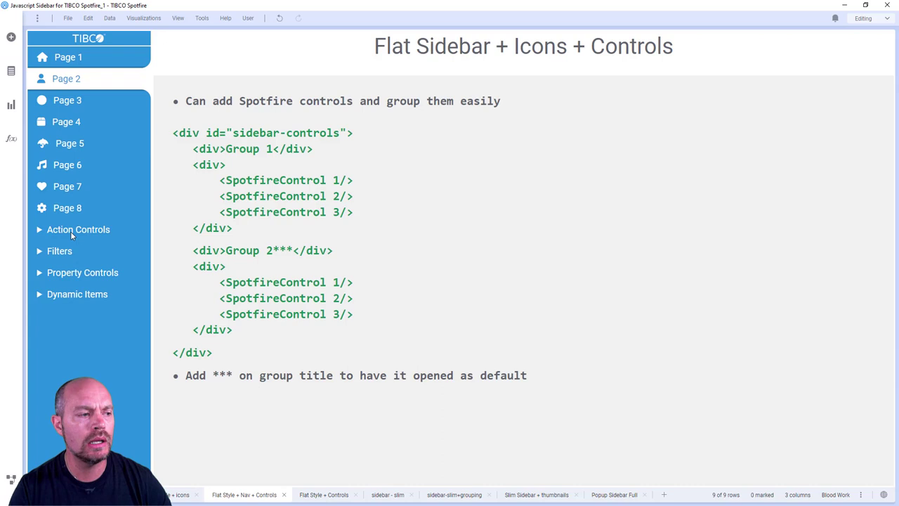
left_click(40, 231)
left_click(40, 231)
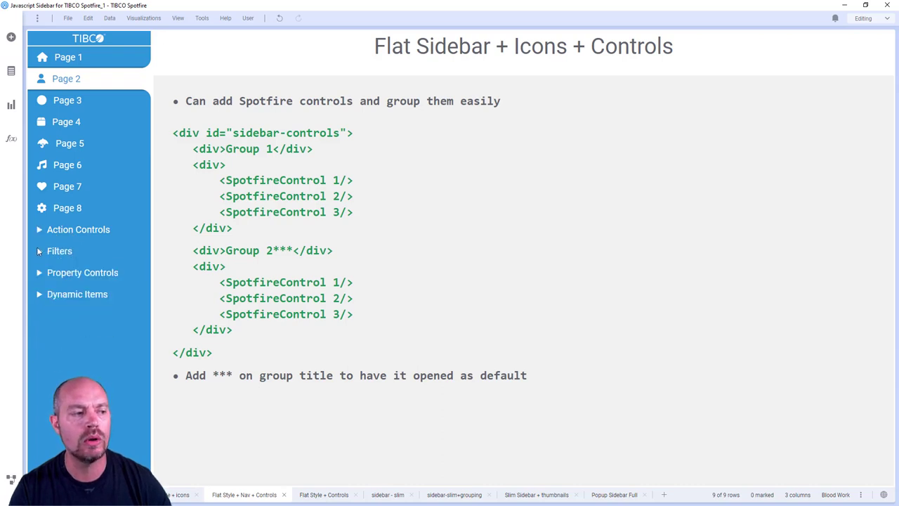
left_click(40, 251)
left_click(41, 248)
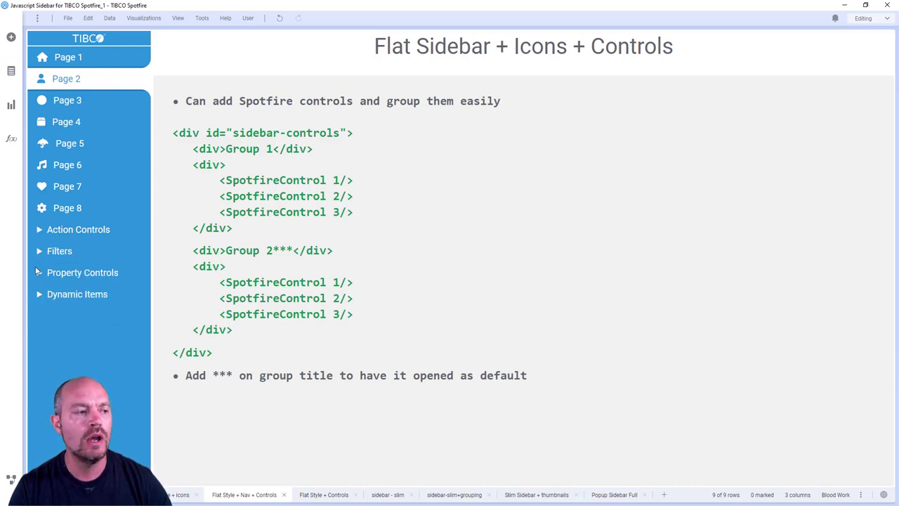
left_click(40, 272)
left_click(40, 273)
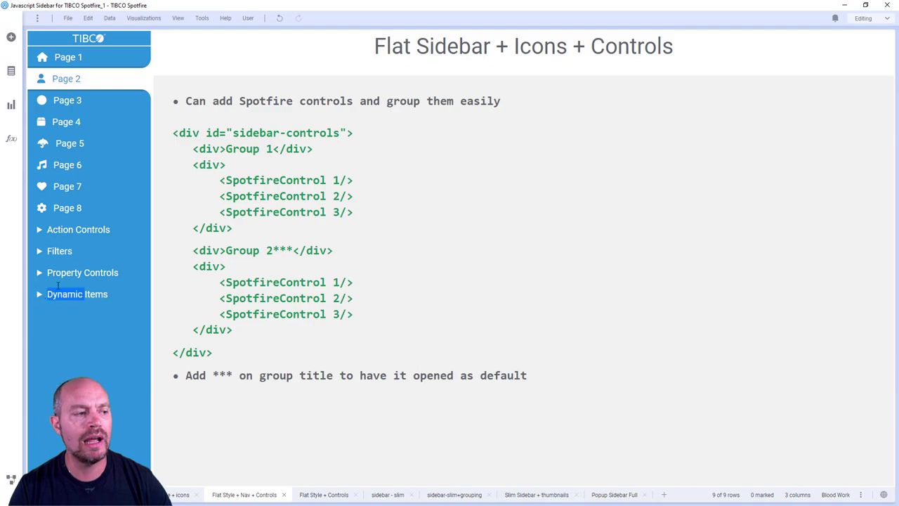
right_click(94, 215)
left_click(130, 225)
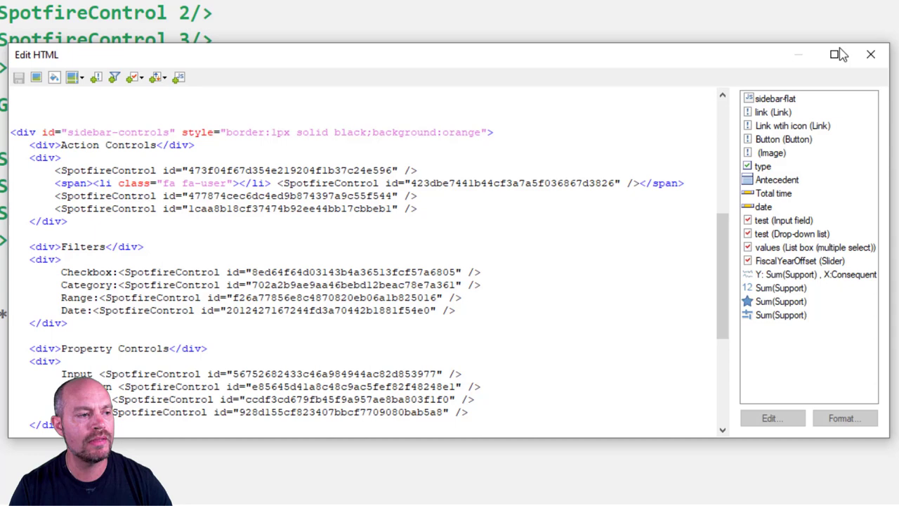
left_click(870, 54)
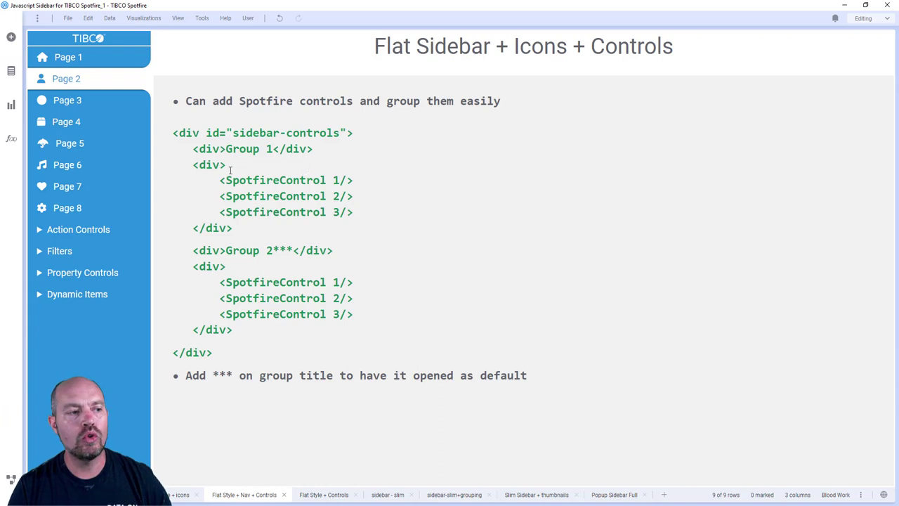
Step: Highlight the Group 1 title line and its control block in the slide's code
left_click_drag(193, 149, 328, 146)
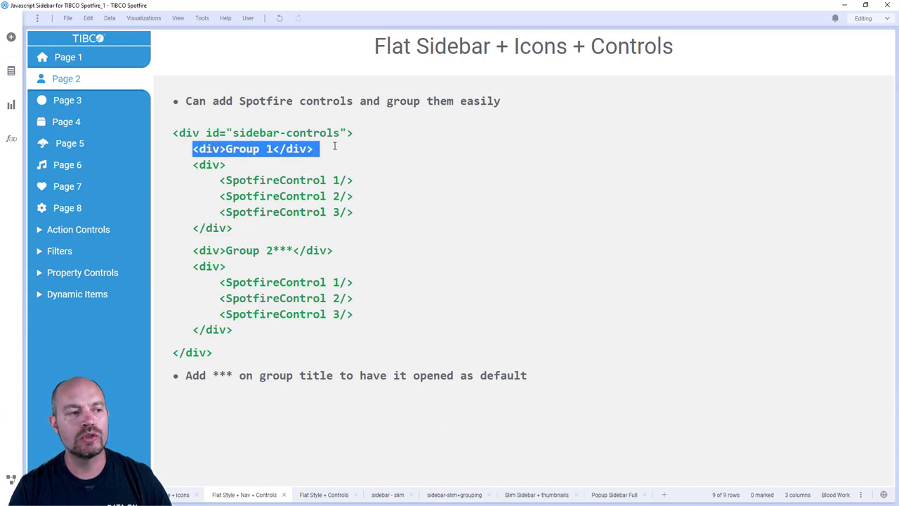
left_click(312, 162)
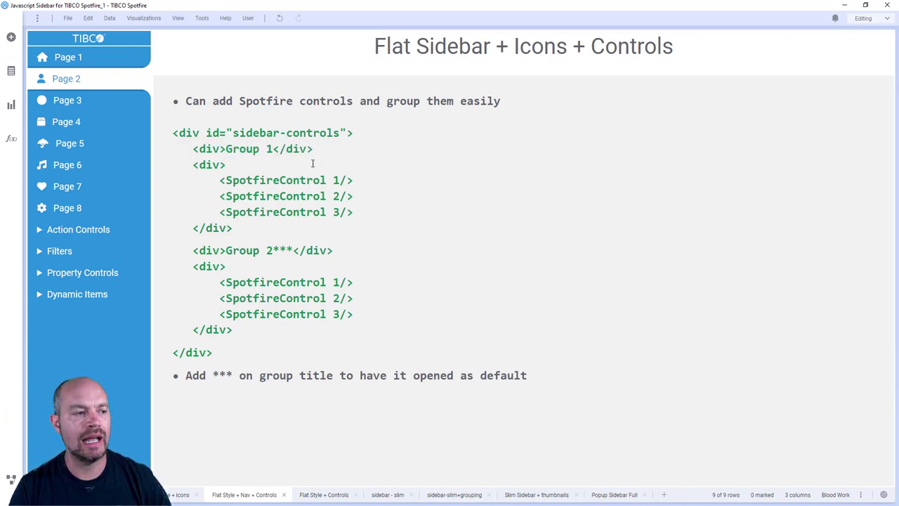
left_click_drag(194, 149, 315, 148)
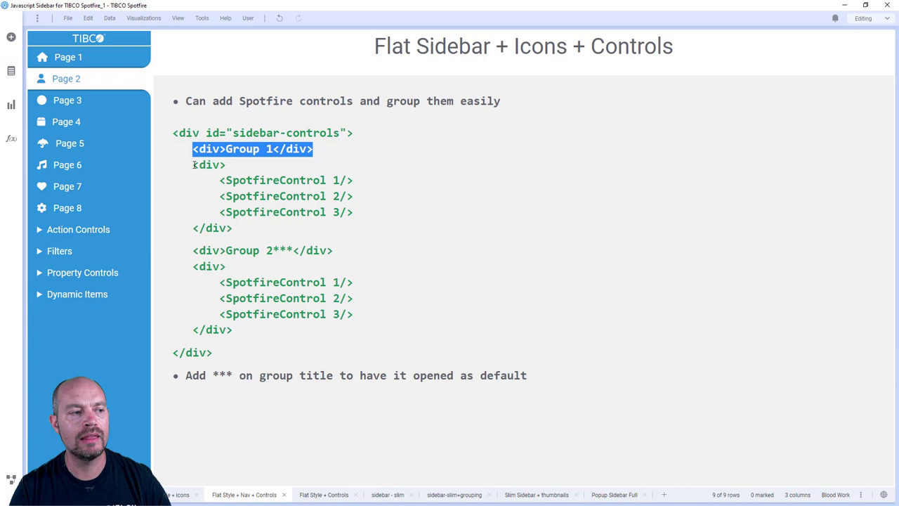
left_click_drag(195, 165, 247, 230)
left_click(298, 219)
left_click_drag(359, 211, 159, 181)
Step: Expand and collapse the Action Controls and Filters groups, then switch to Flat Style + Controls
left_click(69, 231)
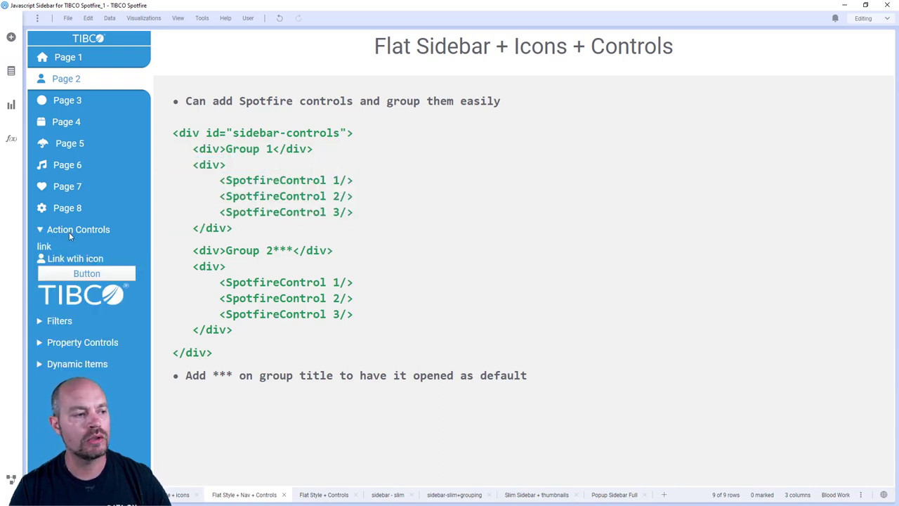
left_click(69, 232)
left_click(55, 254)
left_click(83, 260)
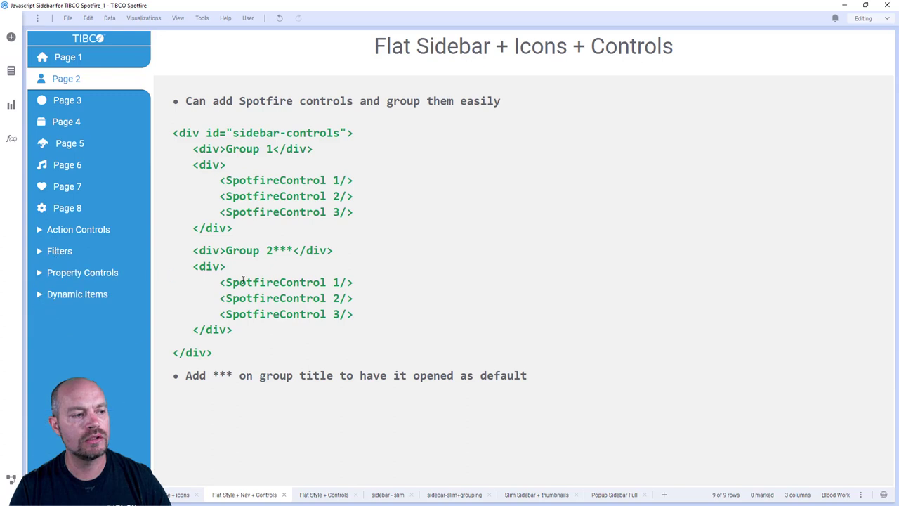
left_click(312, 495)
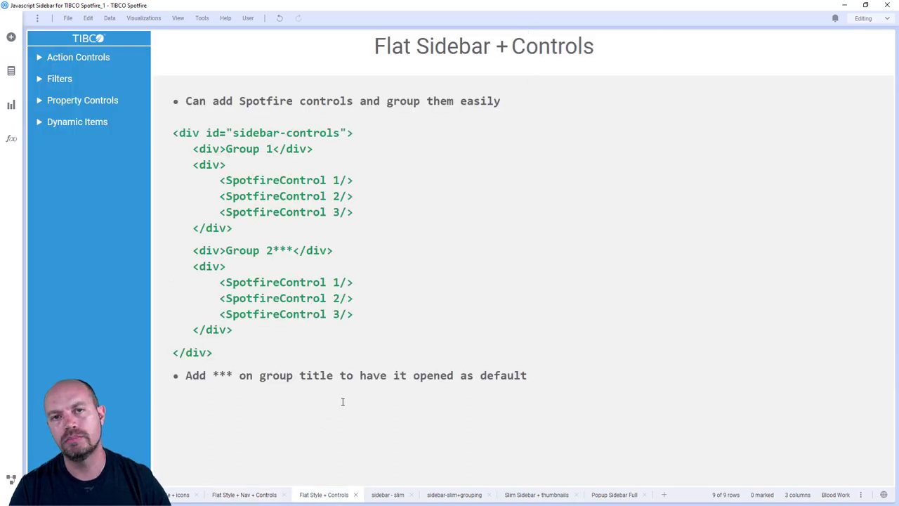
left_click(42, 100)
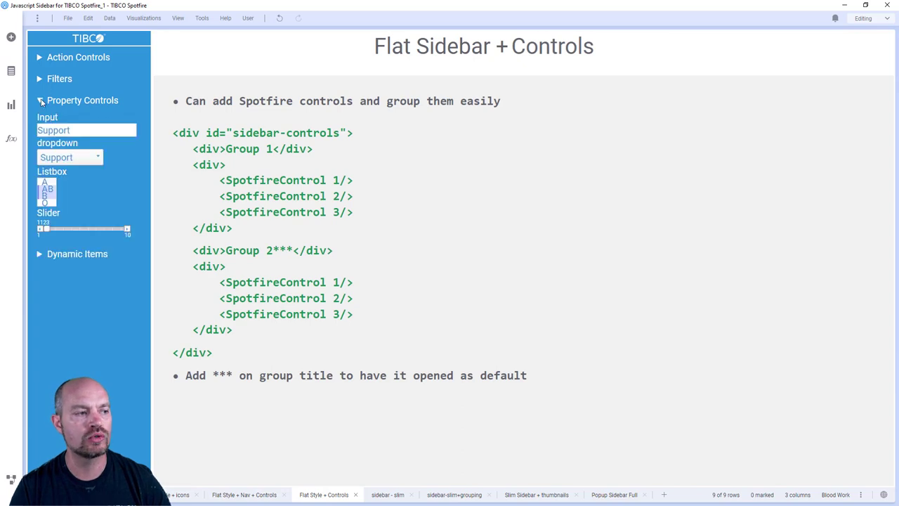
left_click(42, 100)
left_click(40, 78)
left_click(40, 79)
left_click(39, 58)
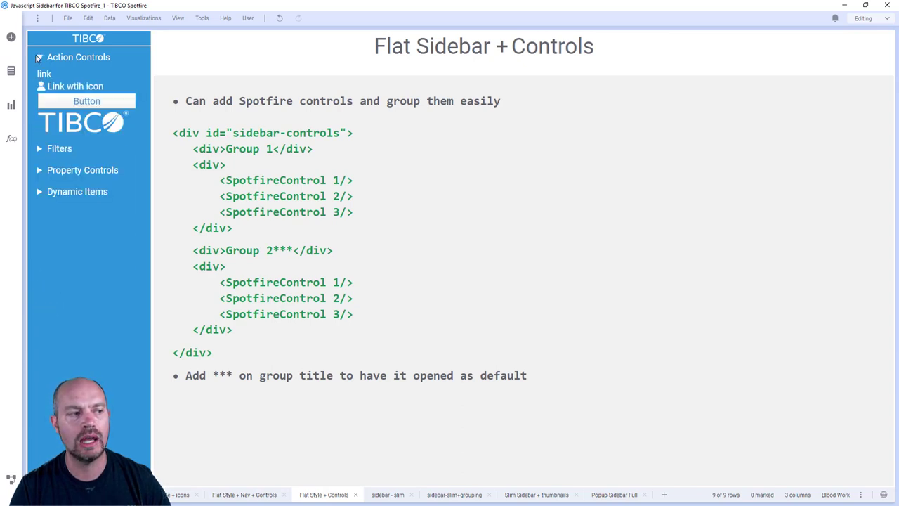
left_click(39, 58)
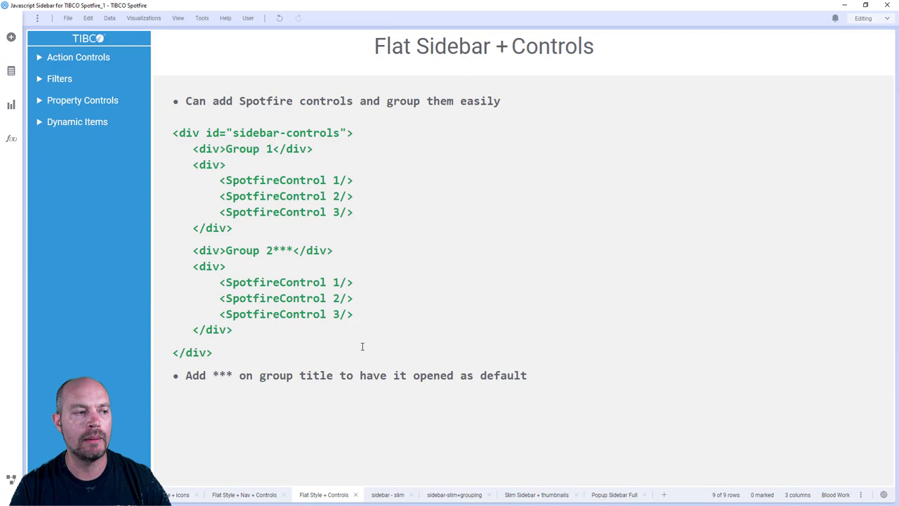
Step: Switch to the sidebar - slim page and show its icon sidebar, expanding it to Page 1–8 links
left_click(388, 495)
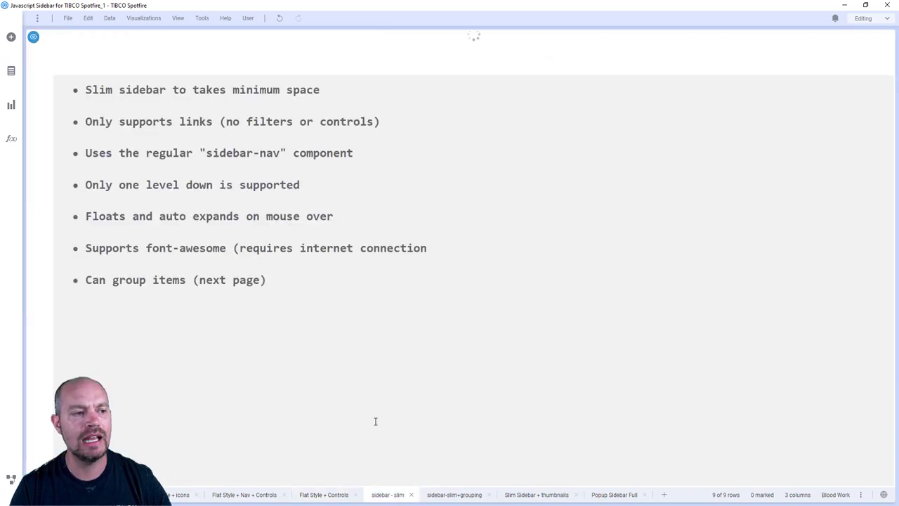
left_click(34, 37)
mouse_move(35, 137)
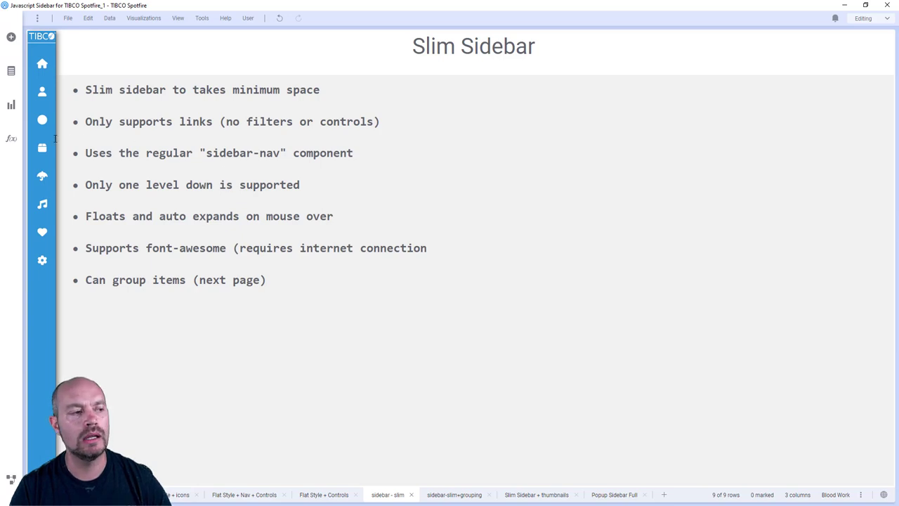
mouse_move(67, 74)
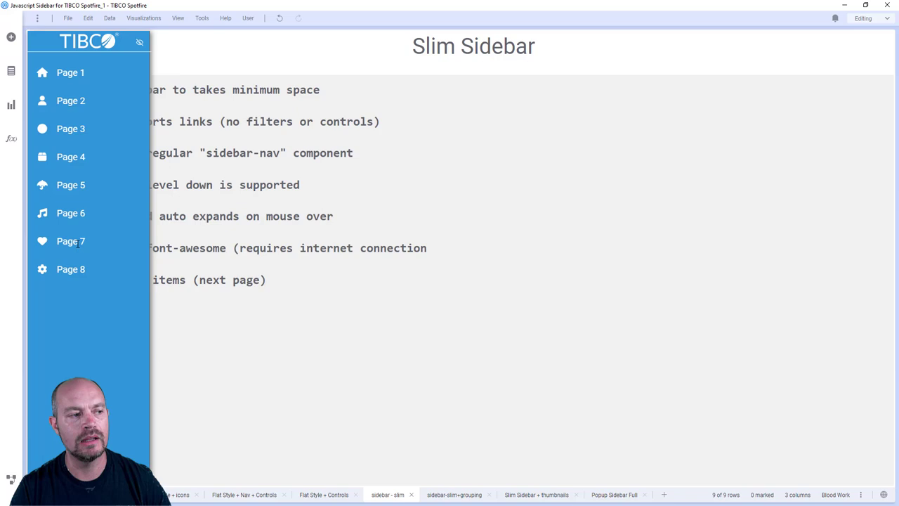
Step: Open the slim sidebar text area's HTML source and select the Page 1–8 link lines
right_click(57, 151)
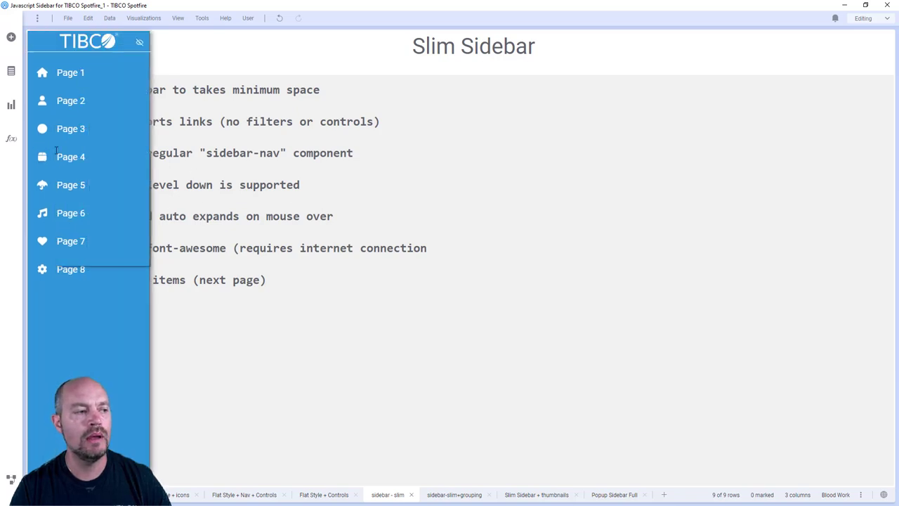
left_click(84, 167)
left_click_drag(246, 173, 575, 125)
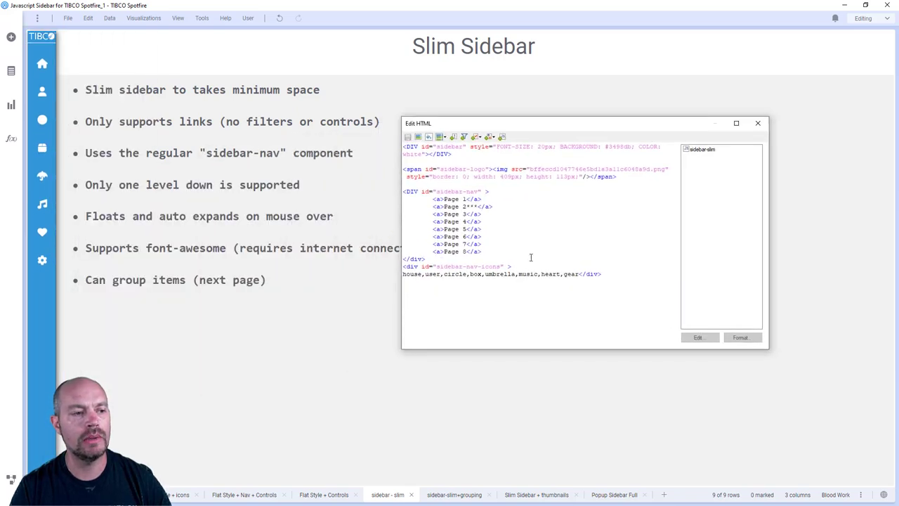
left_click_drag(498, 248, 367, 204)
scroll(585, 250, "up", 3)
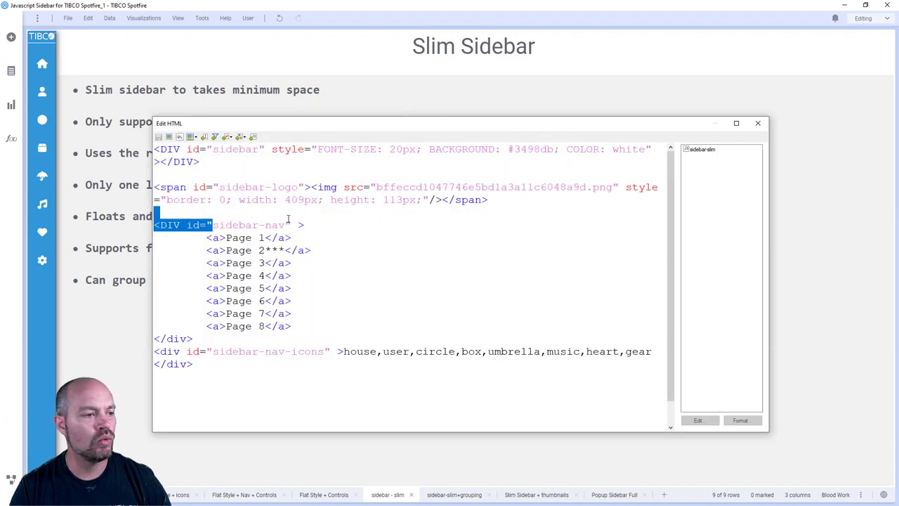
Step: Select the Page 3 link line and insert an action control in its place
double_click(281, 225)
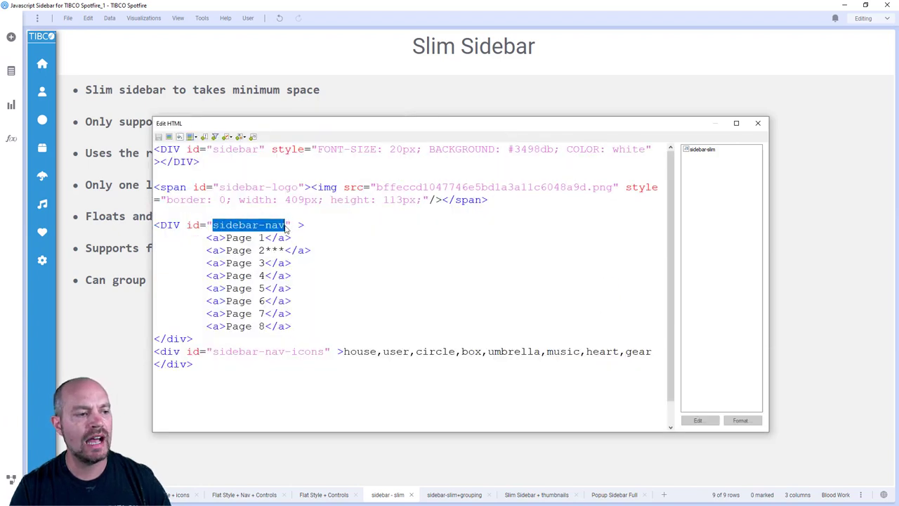
left_click_drag(302, 326, 136, 240)
left_click(306, 300)
left_click_drag(206, 263, 292, 264)
left_click(205, 138)
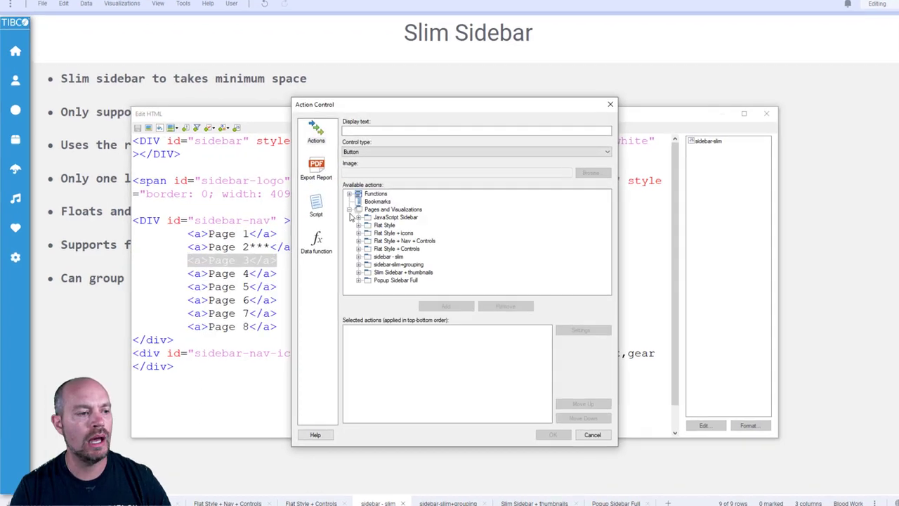
Step: Create a Link action control titled 'Flat page' that navigates to Flat Style + Controls
left_click(394, 249)
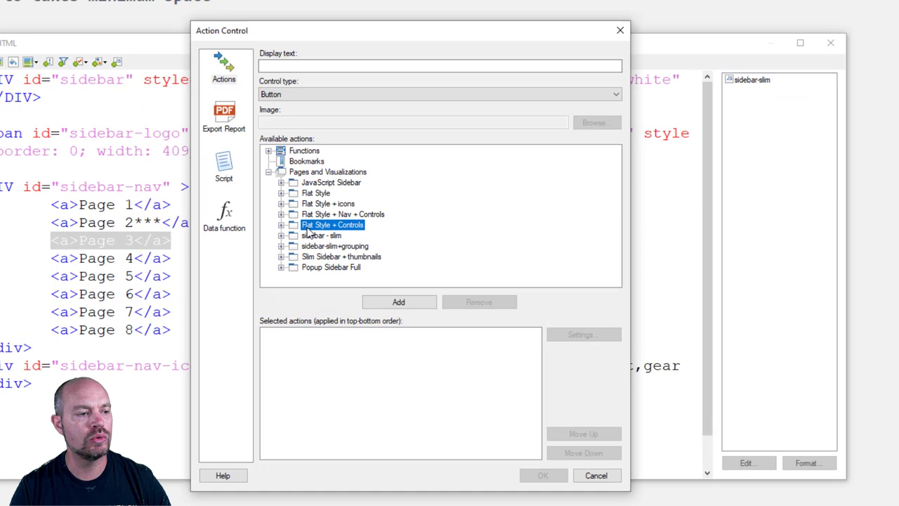
left_click(387, 151)
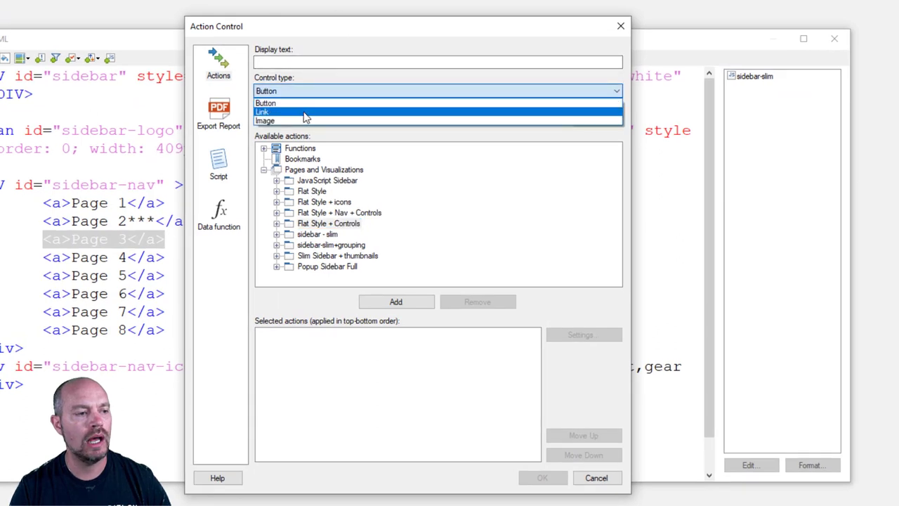
left_click(305, 117)
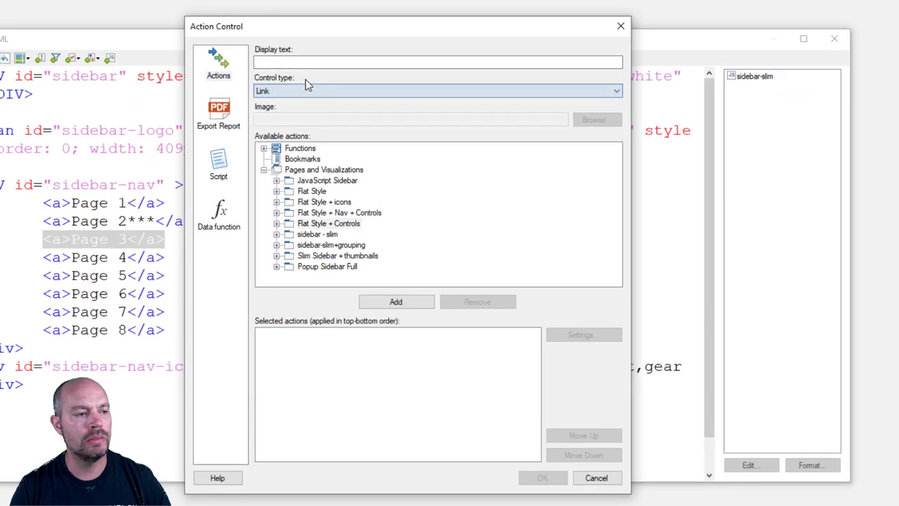
left_click(302, 63)
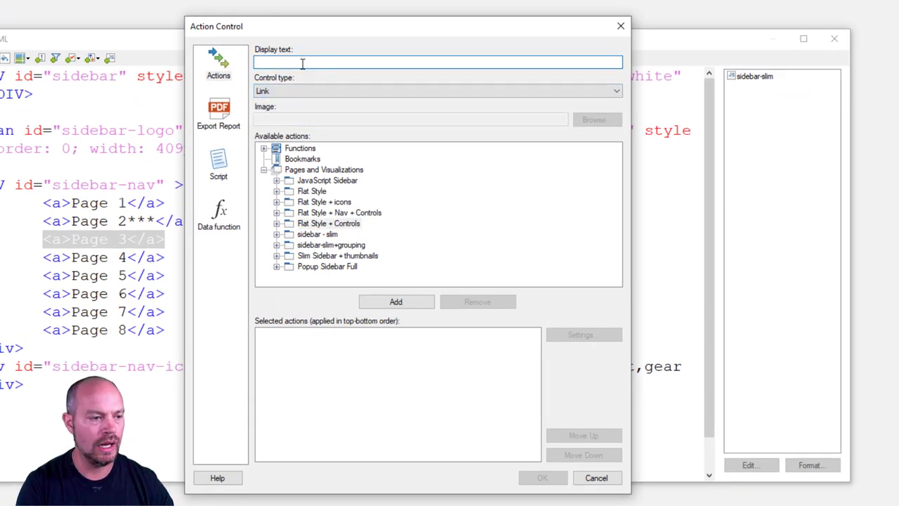
type("Flat page")
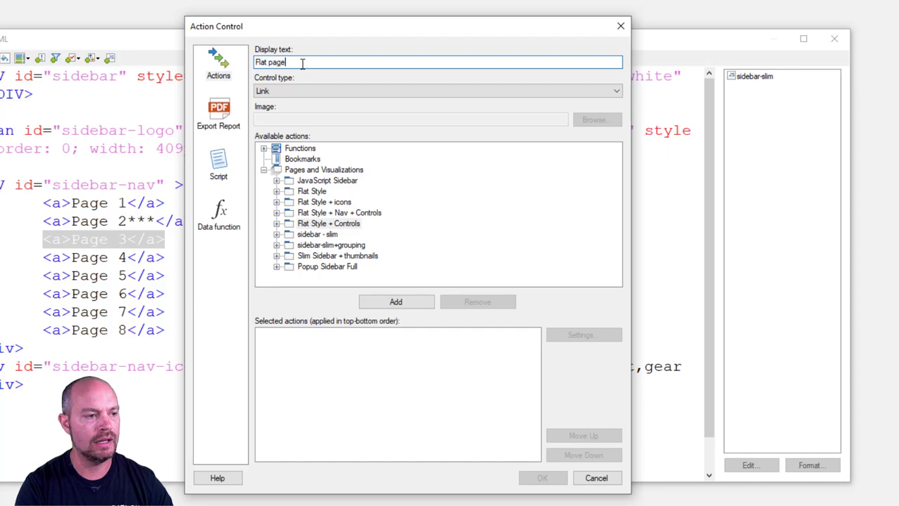
left_click(382, 303)
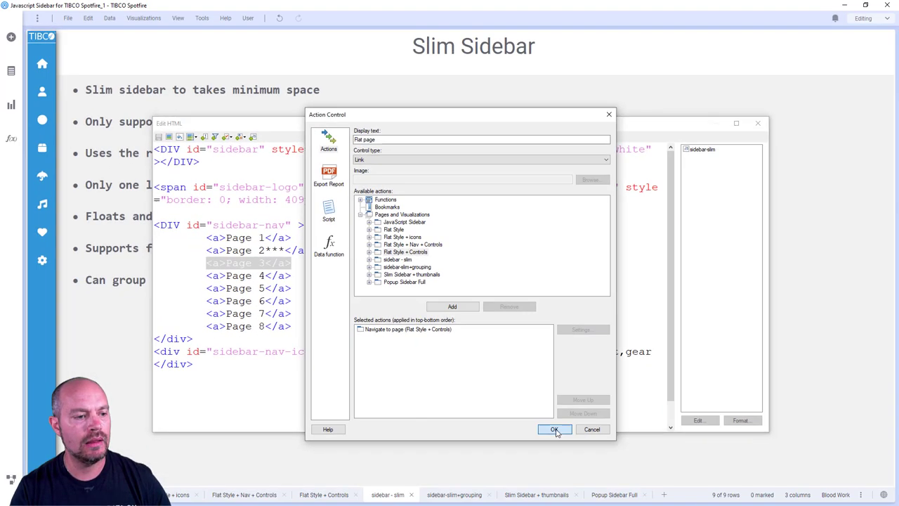
left_click(554, 429)
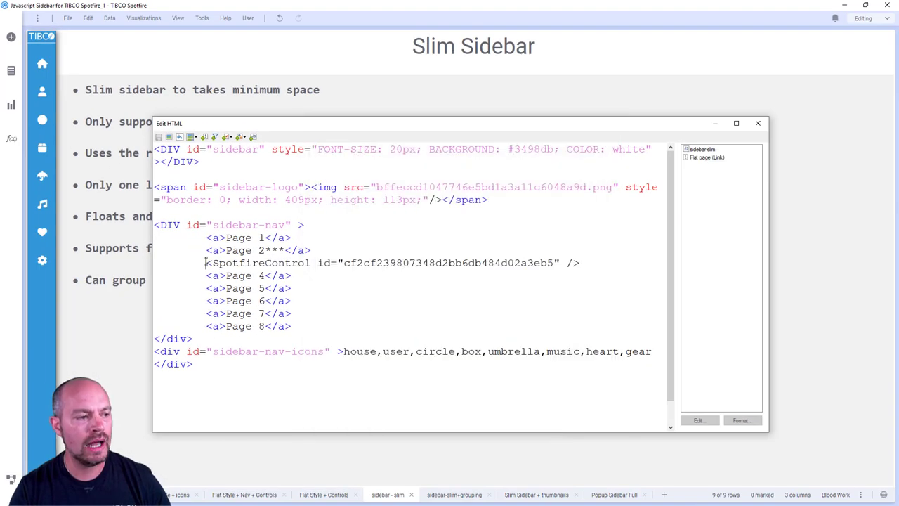
Step: Highlight the inserted control tag that now replaces the Page 3 line
left_click_drag(208, 263, 271, 264)
left_click_drag(207, 275, 291, 275)
left_click(318, 264)
left_click_drag(207, 262, 578, 260)
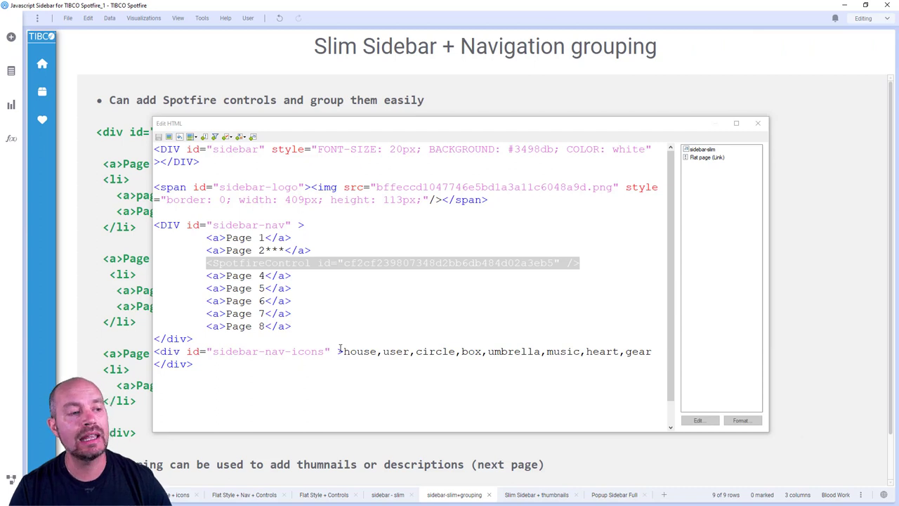
Step: Close the HTML editor and highlight the slide's sidebar-nav id, Page 1, Page 2–3 and asterisk markup
left_click(757, 123)
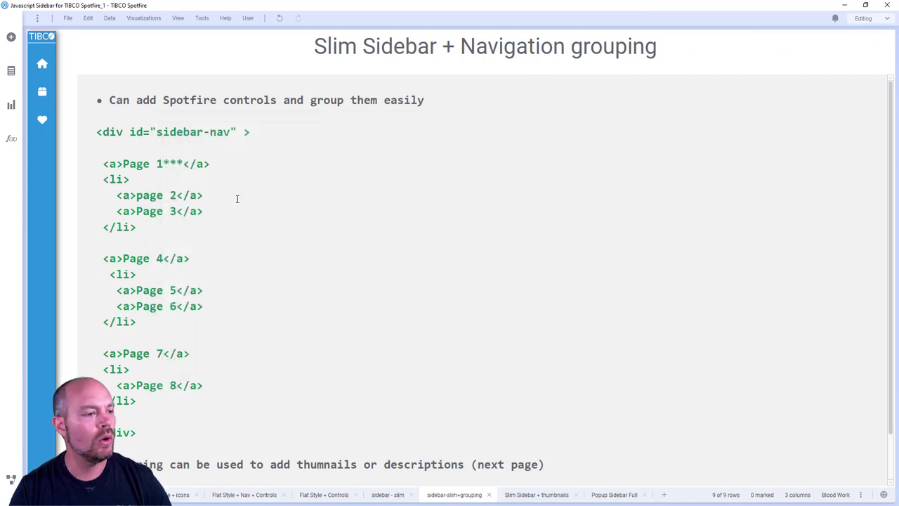
left_click_drag(157, 131, 190, 131)
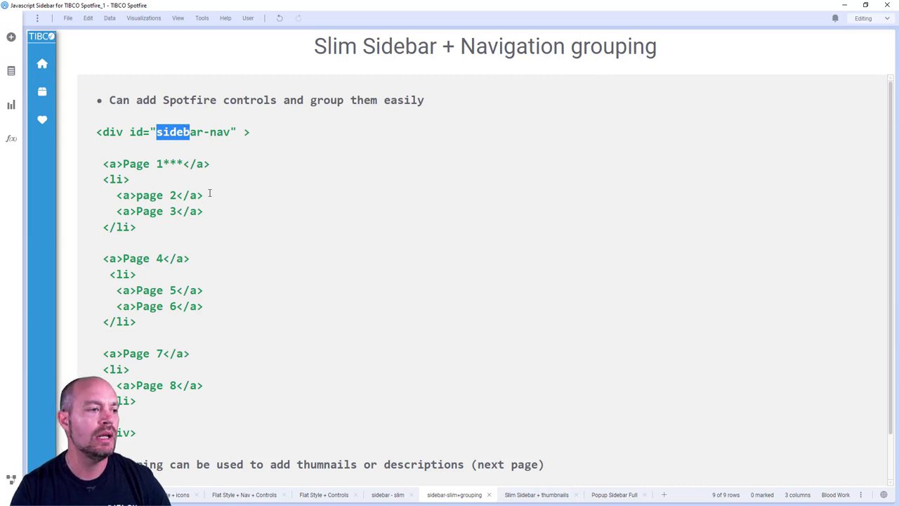
left_click_drag(210, 164, 183, 163)
left_click_drag(209, 212, 98, 196)
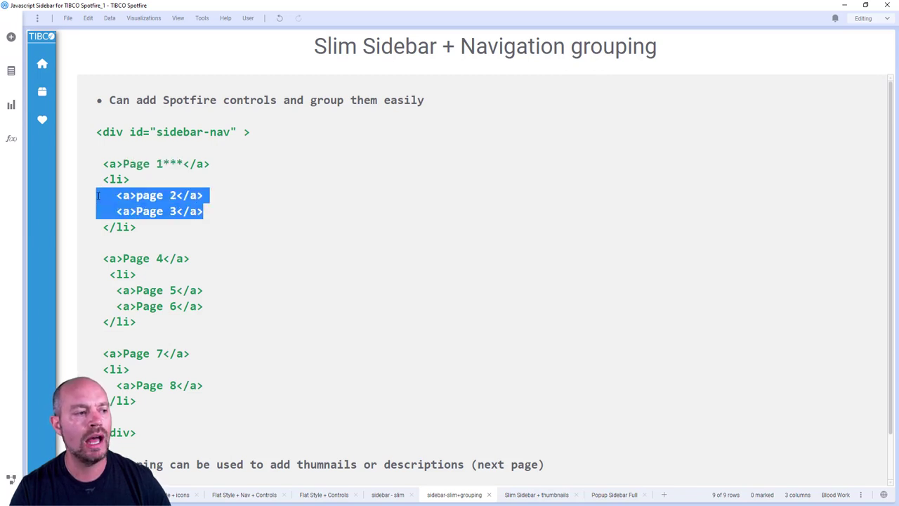
left_click(184, 164)
mouse_move(77, 159)
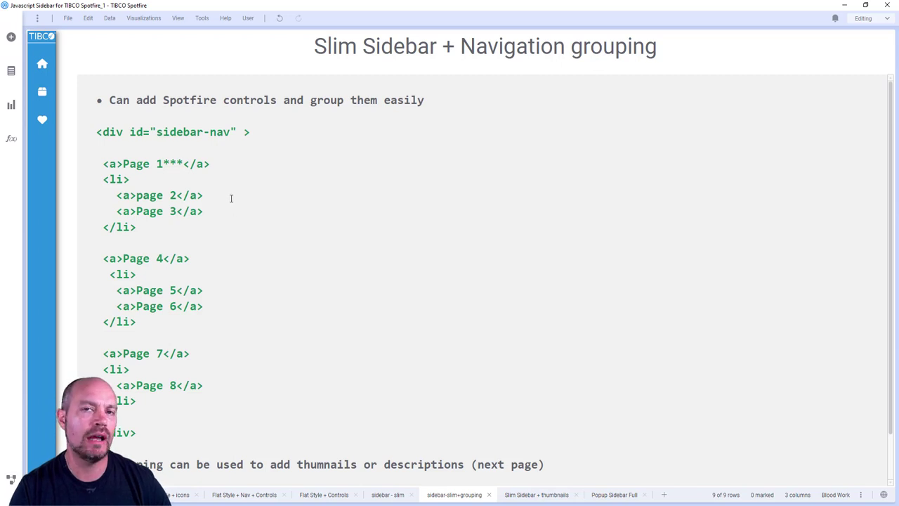
left_click_drag(182, 162, 162, 164)
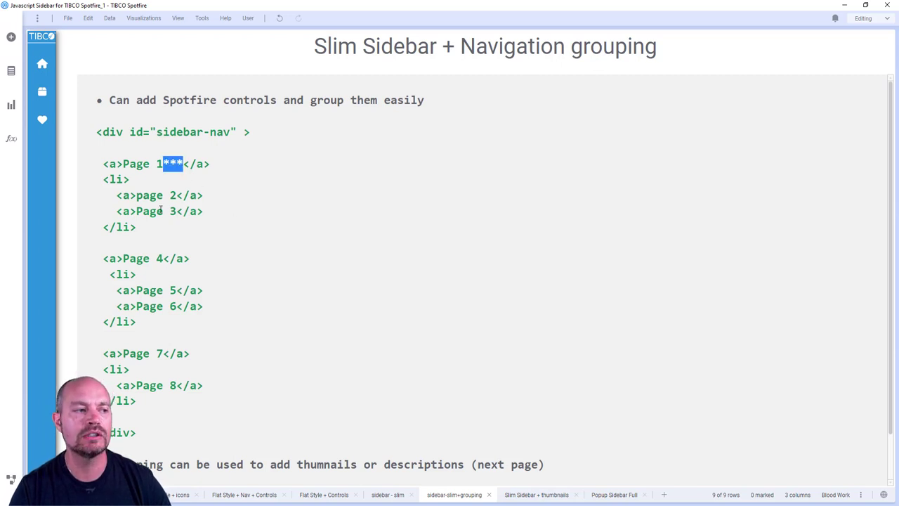
Step: Switch the grouping page's sidebar script to sidebar-flat and widen the sidebar to show full labels
left_click(69, 218)
right_click(69, 219)
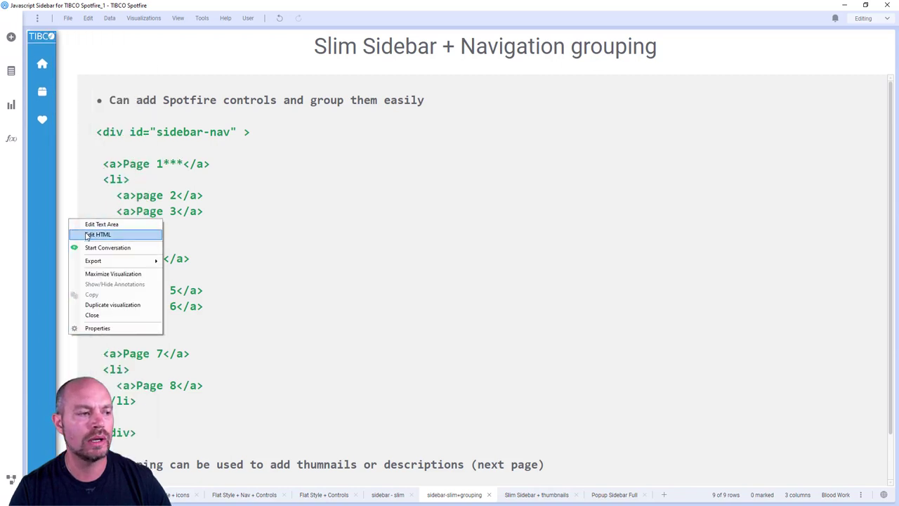
left_click(78, 233)
double_click(402, 266)
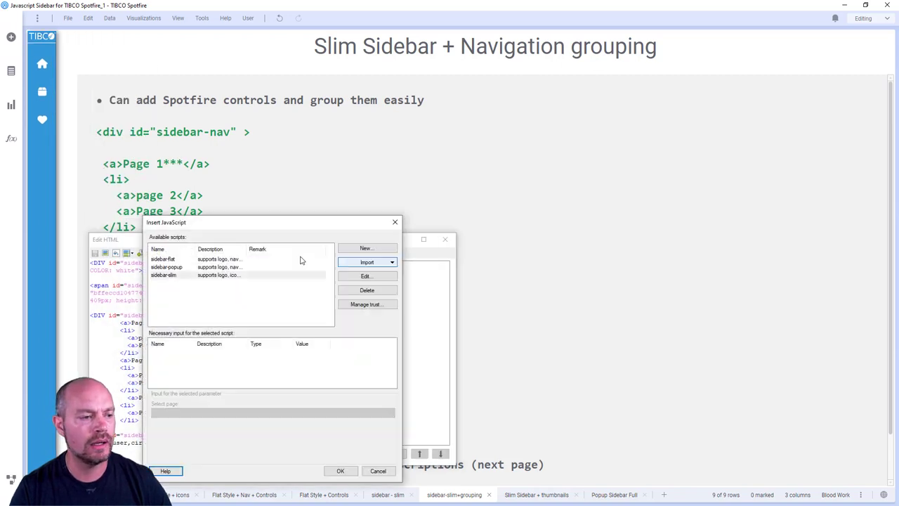
left_click(350, 475)
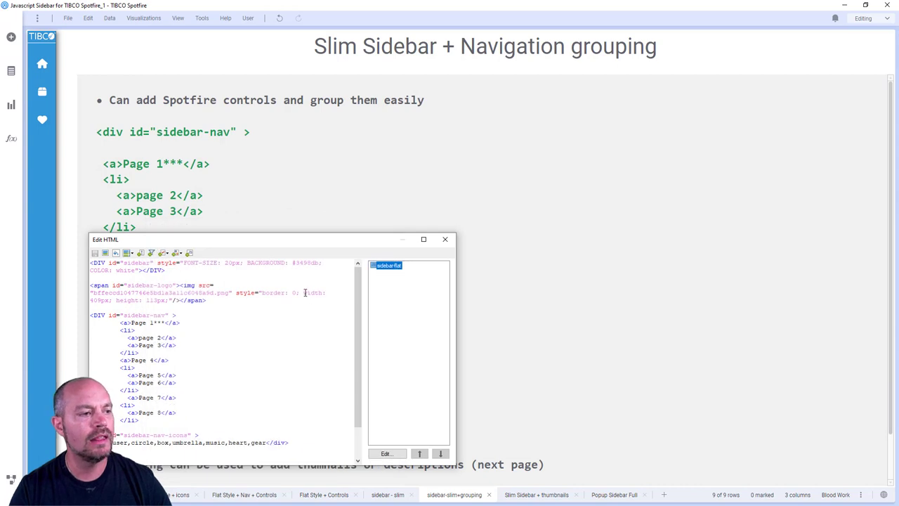
left_click(444, 238)
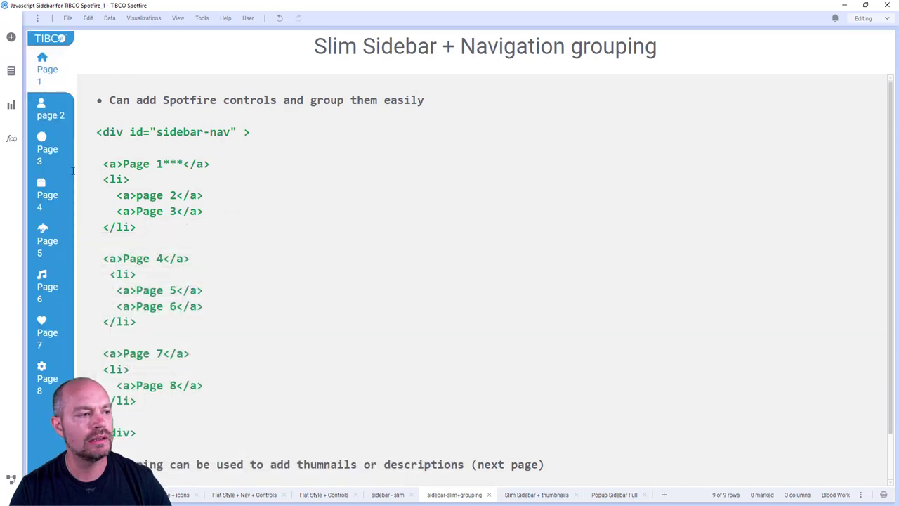
left_click_drag(75, 170, 185, 172)
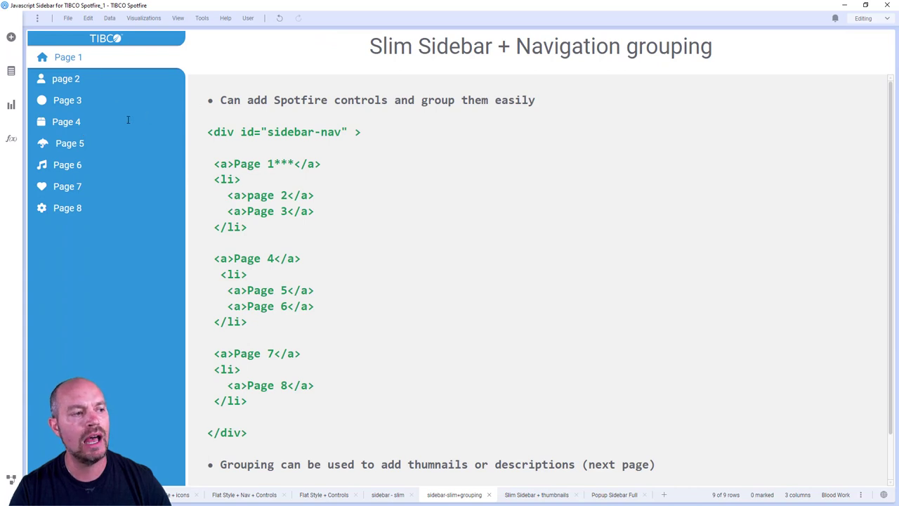
Step: Edit the text area's HTML source to move the '***' marker from Page 1 to Page 4
right_click(128, 119)
left_click(151, 133)
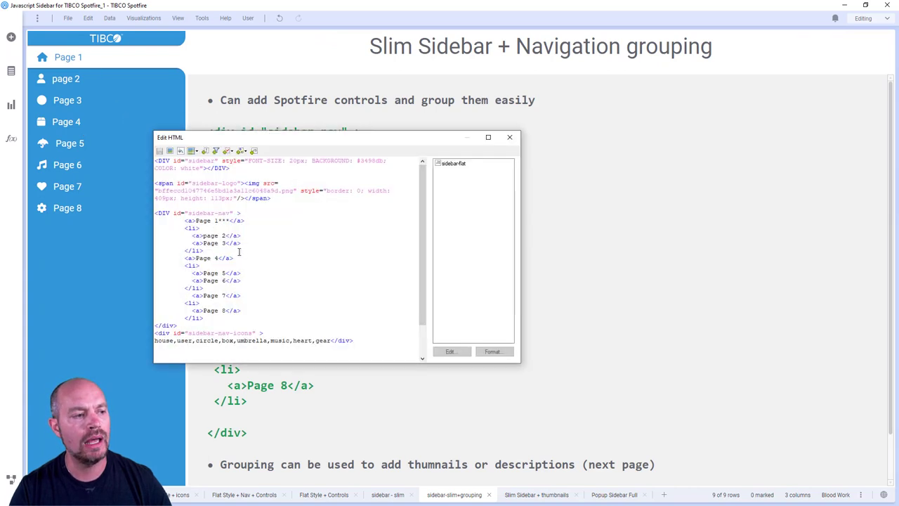
key("Delete")
key("Delete")
key("Delete")
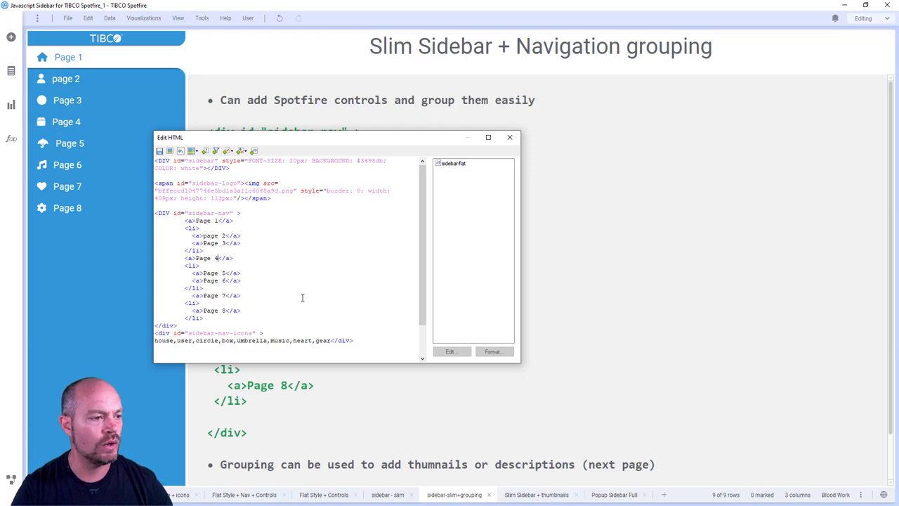
type("***")
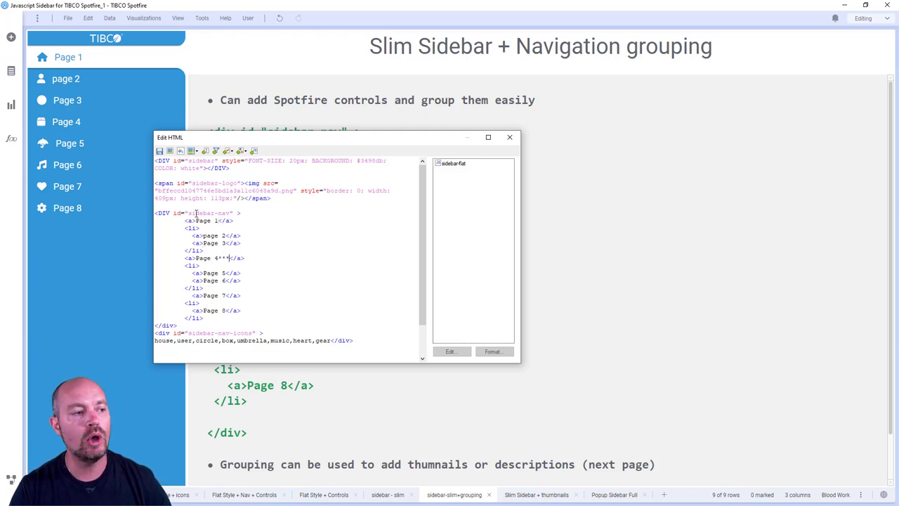
left_click(160, 151)
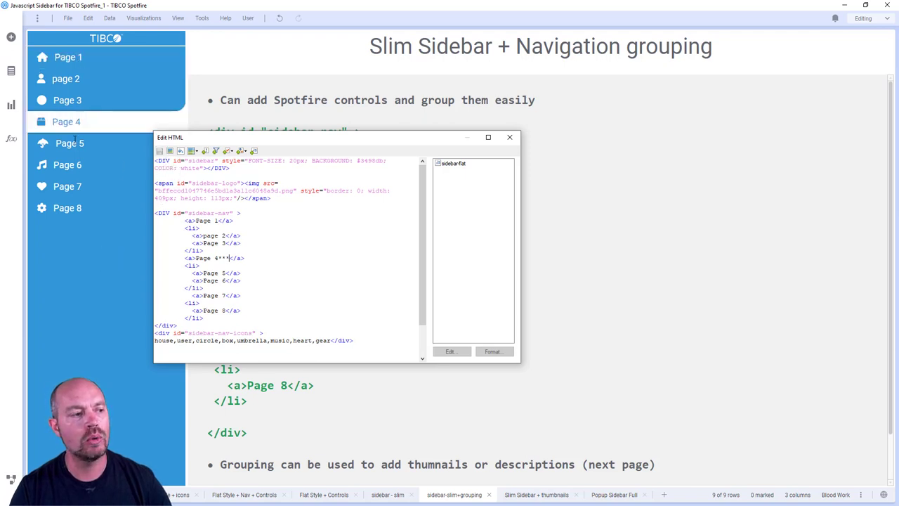
Step: Swap the sidebar-flat script for sidebar-slim, then go to the Slim Sidebar + thumbnails page
left_click_drag(251, 145, 344, 151)
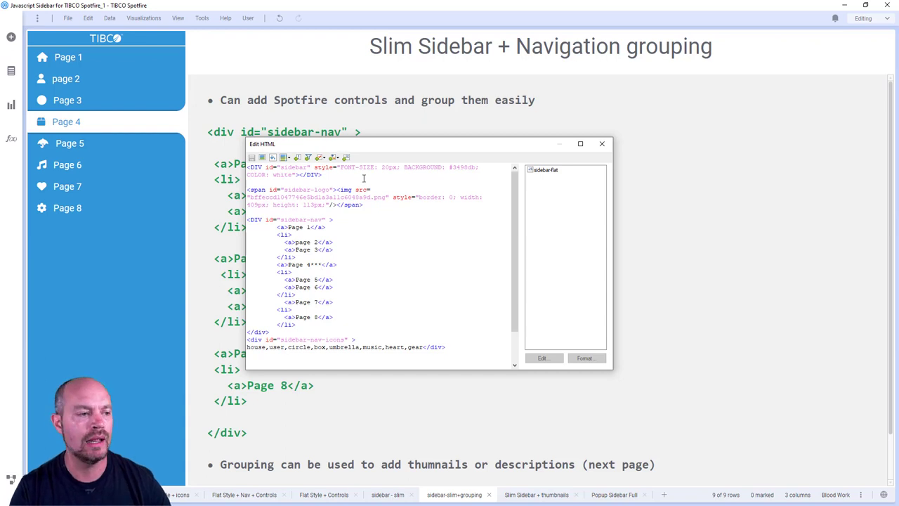
double_click(546, 170)
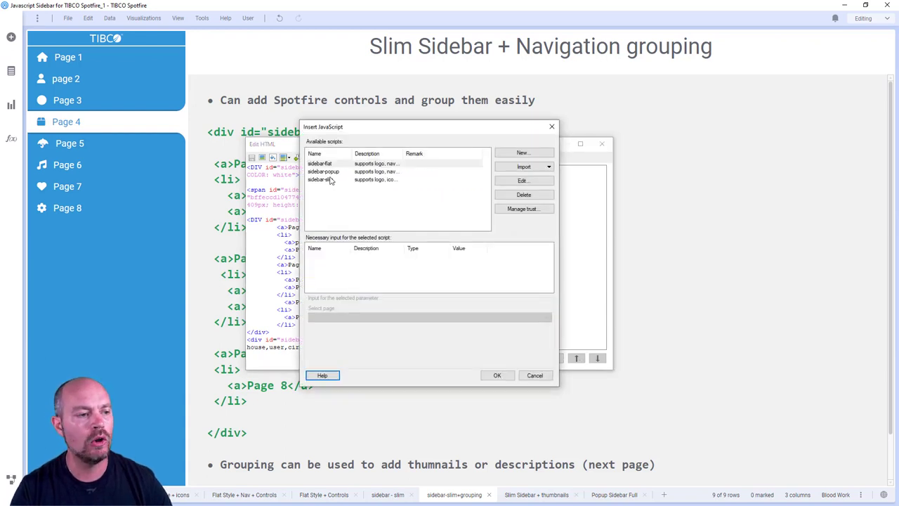
left_click(327, 180)
left_click(497, 375)
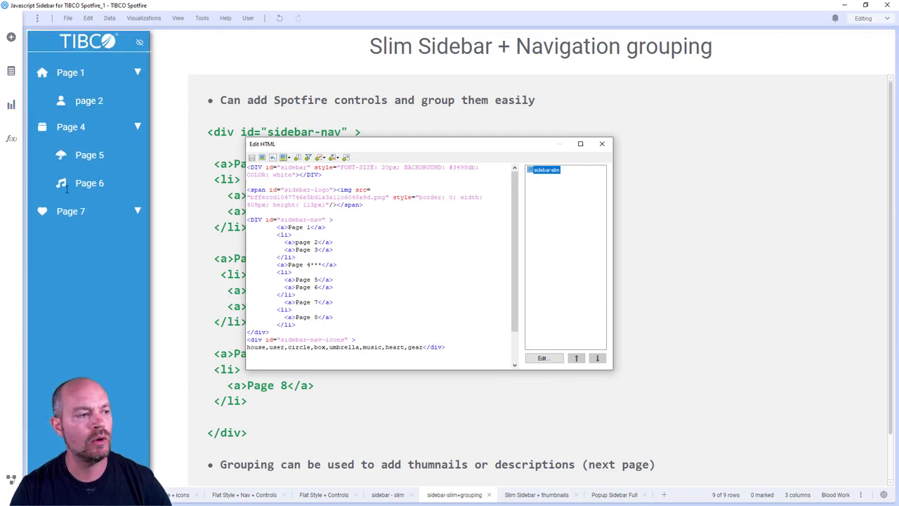
left_click(601, 144)
left_click(531, 496)
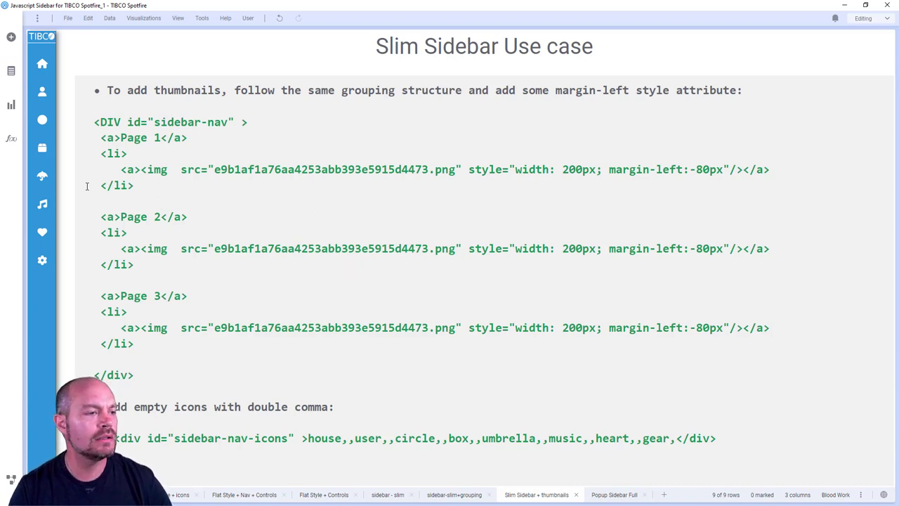
mouse_move(49, 184)
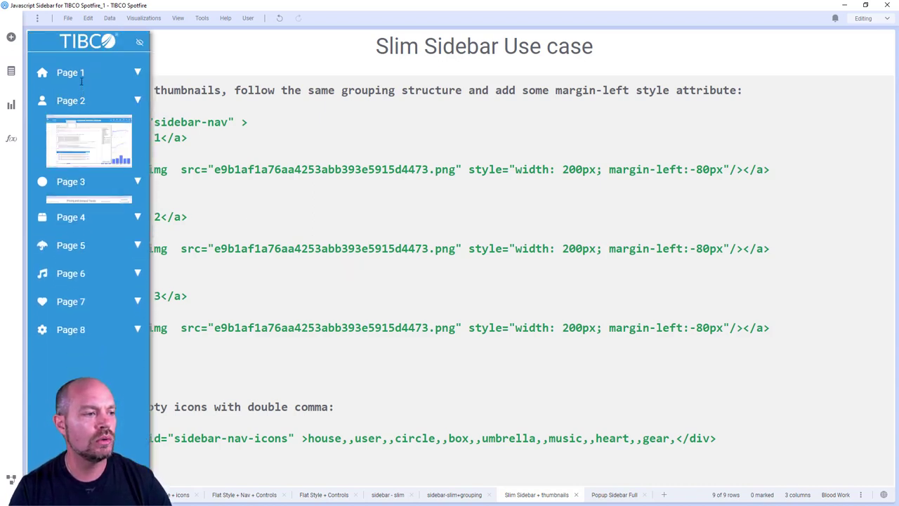
mouse_move(81, 70)
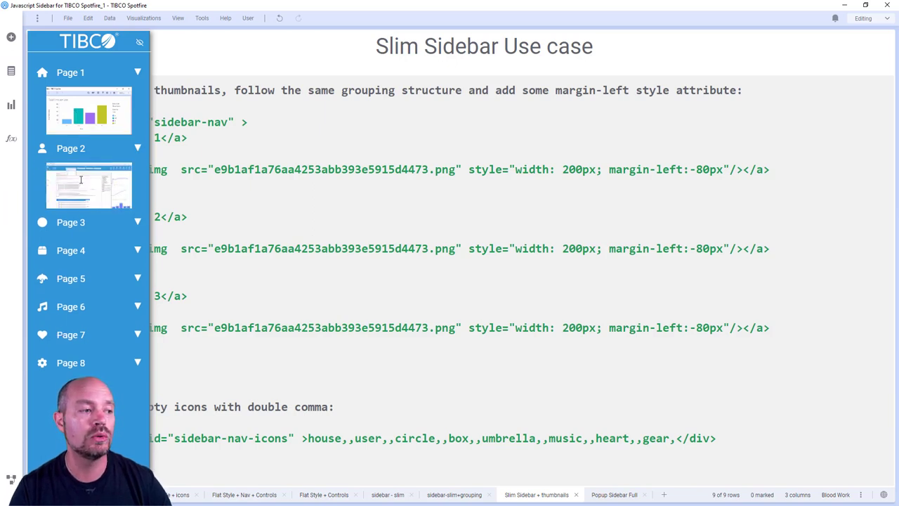
mouse_move(74, 222)
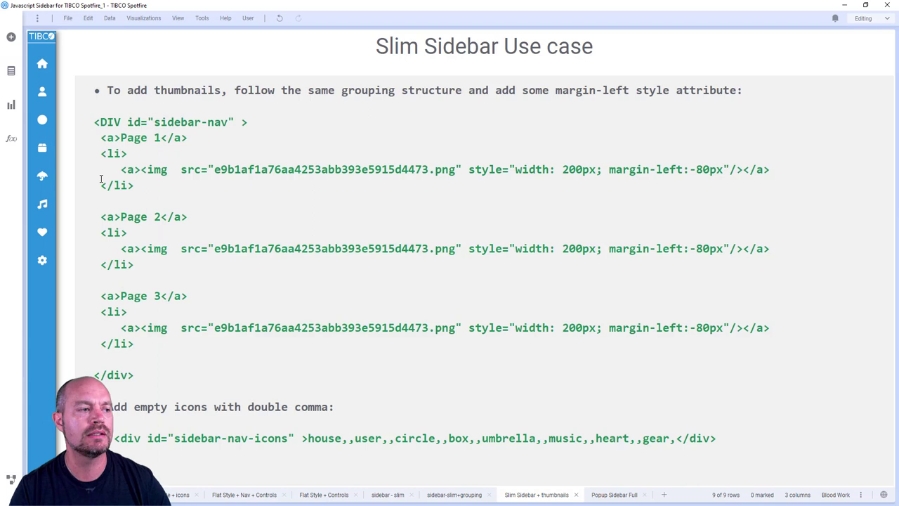
mouse_move(49, 154)
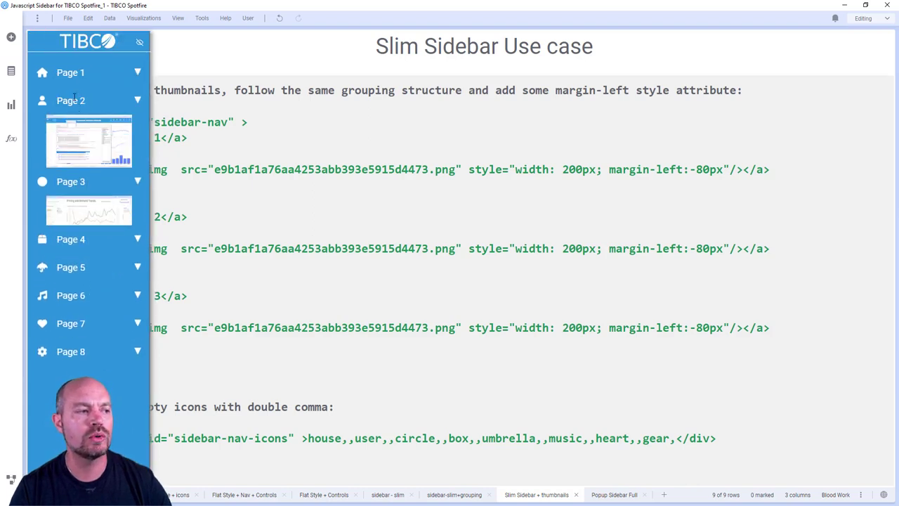
mouse_move(79, 133)
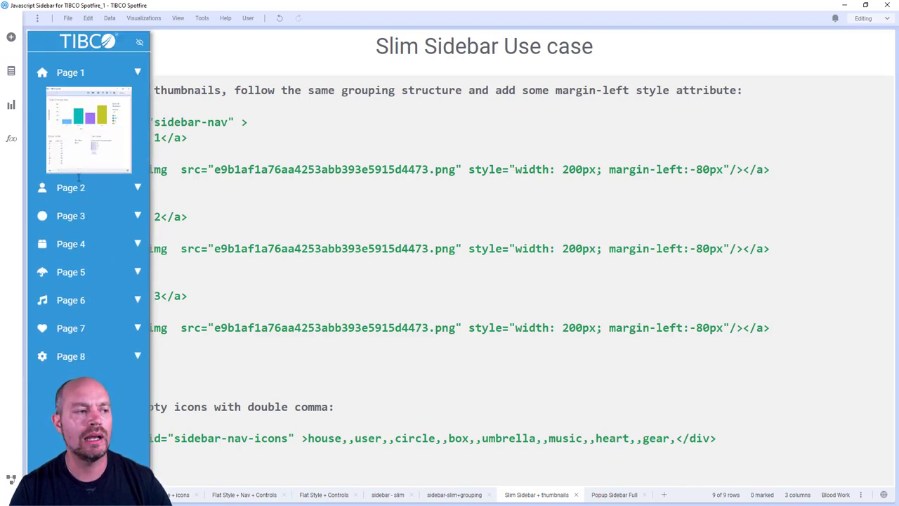
mouse_move(76, 294)
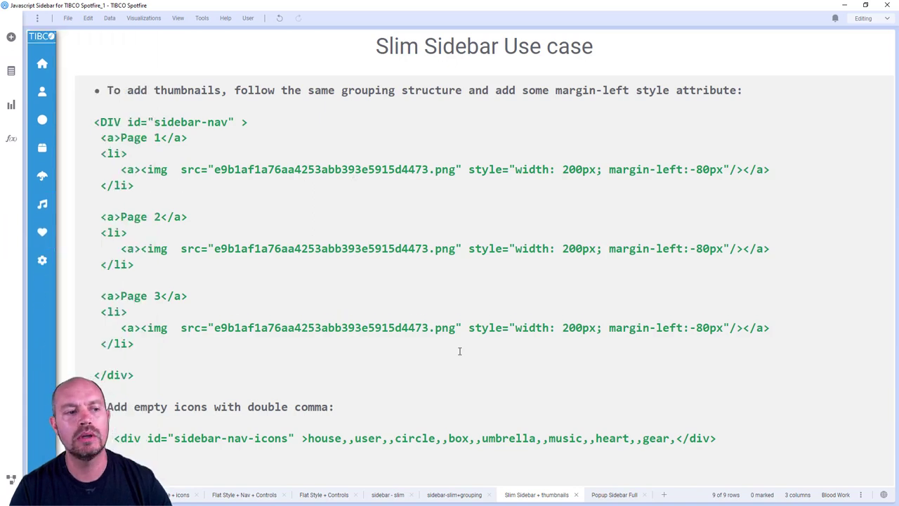
Step: Open the popup sidebar on the Popup Sidebar Full page and try expanding the Page 1 and Page 7 groups
left_click(630, 495)
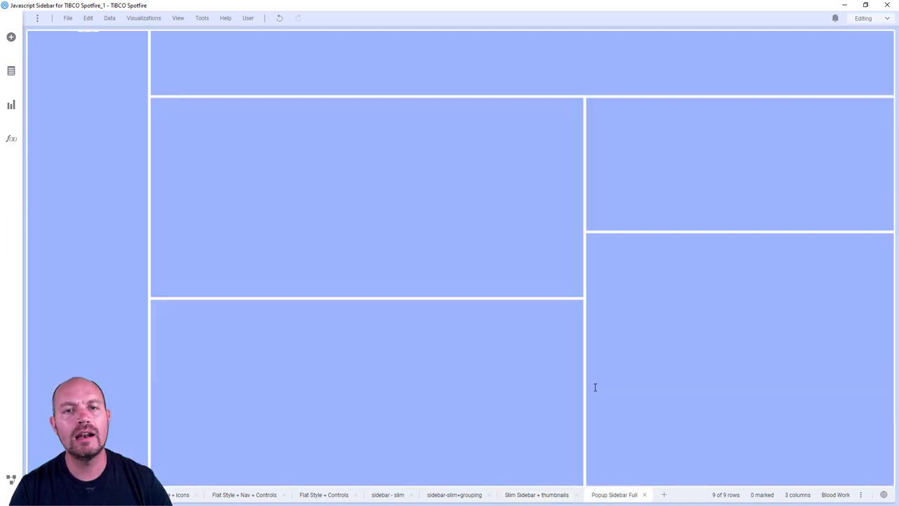
left_click(87, 33)
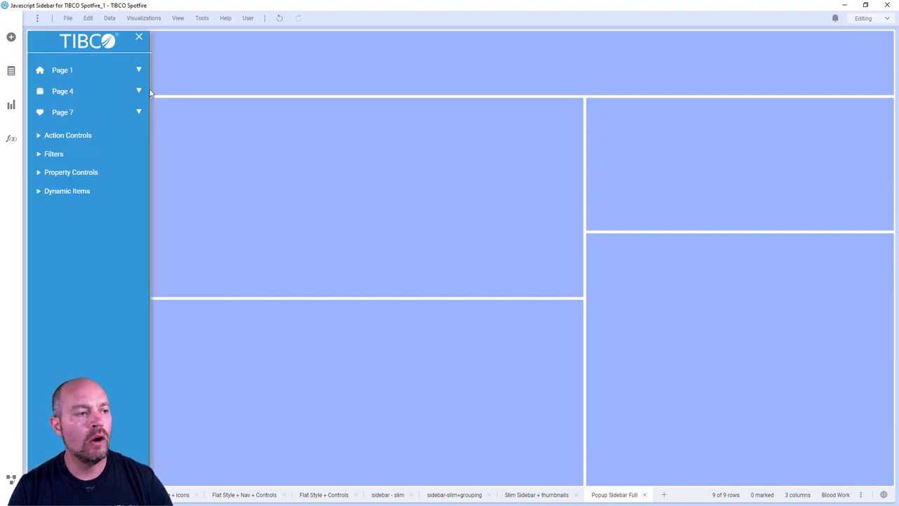
left_click(93, 70)
left_click(93, 69)
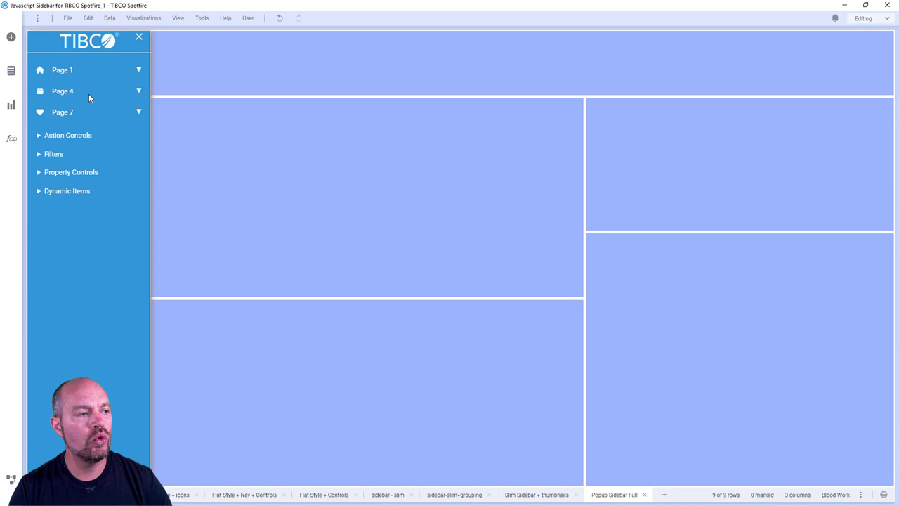
left_click(84, 114)
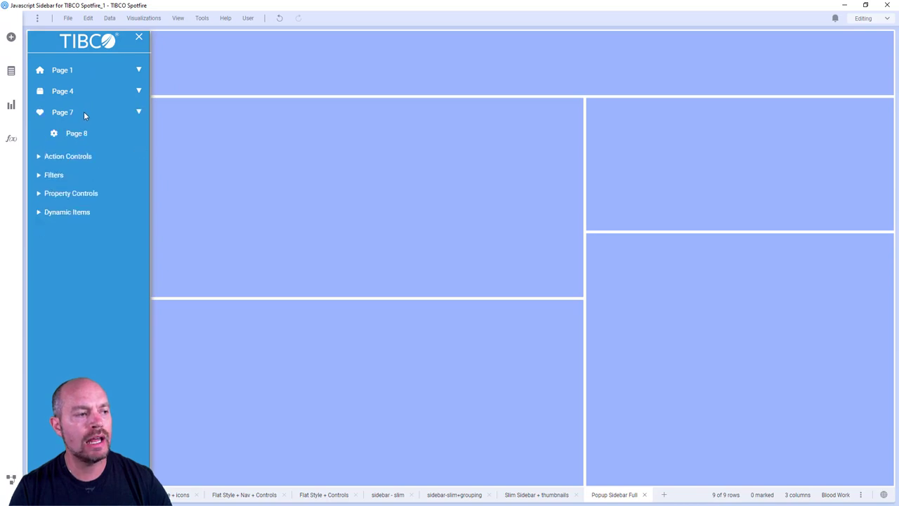
left_click(83, 114)
Step: Expand Action Controls and toggle the Filters and Property Controls sections open and closed
left_click(39, 135)
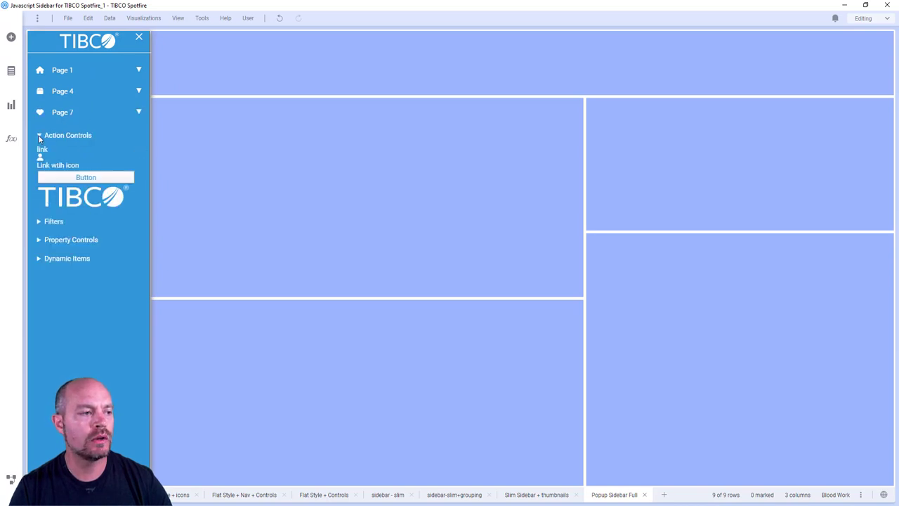
left_click(38, 221)
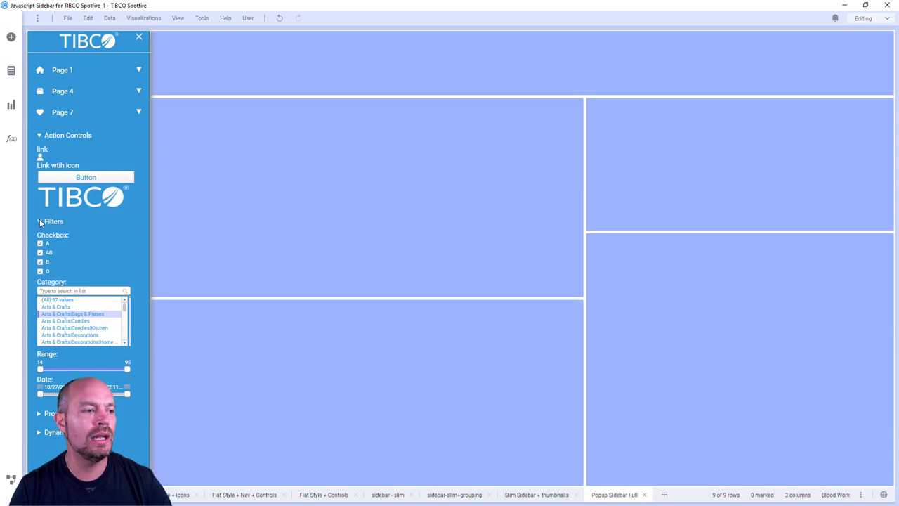
left_click(40, 221)
left_click(51, 241)
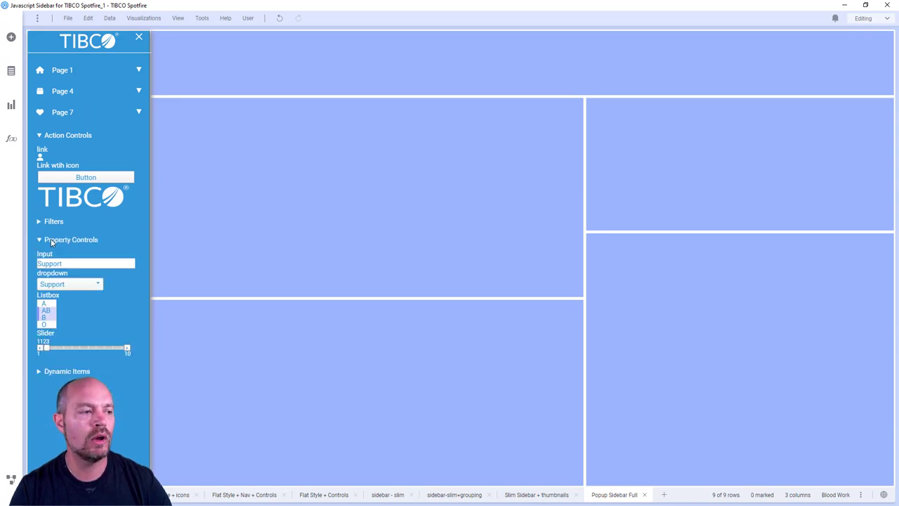
left_click(51, 240)
left_click(48, 222)
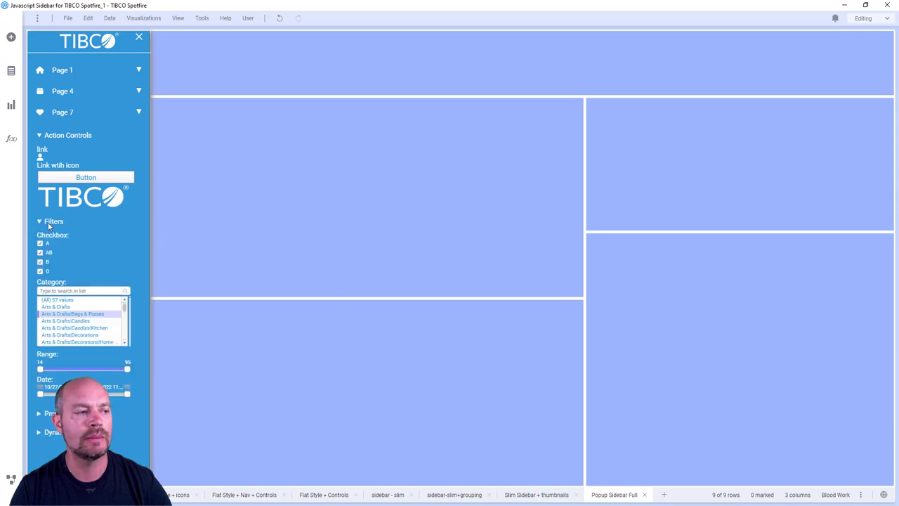
left_click(48, 221)
Step: Leave Page 4 and Page 1 expanded and collapse the Action Controls section
left_click(93, 91)
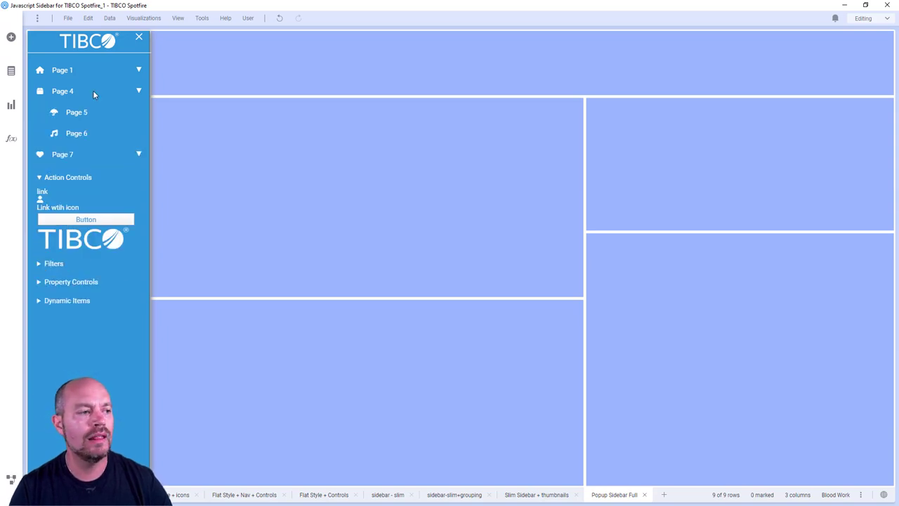
left_click(92, 91)
left_click(93, 90)
left_click(100, 70)
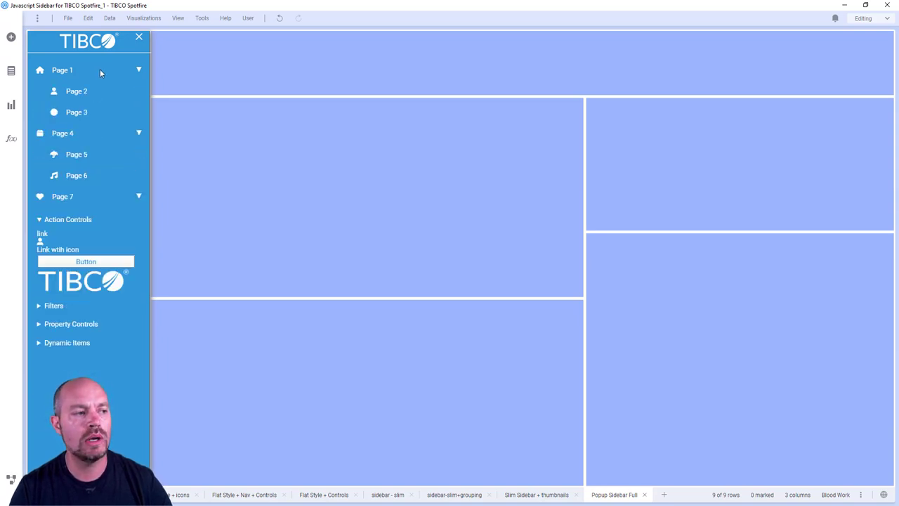
left_click(83, 220)
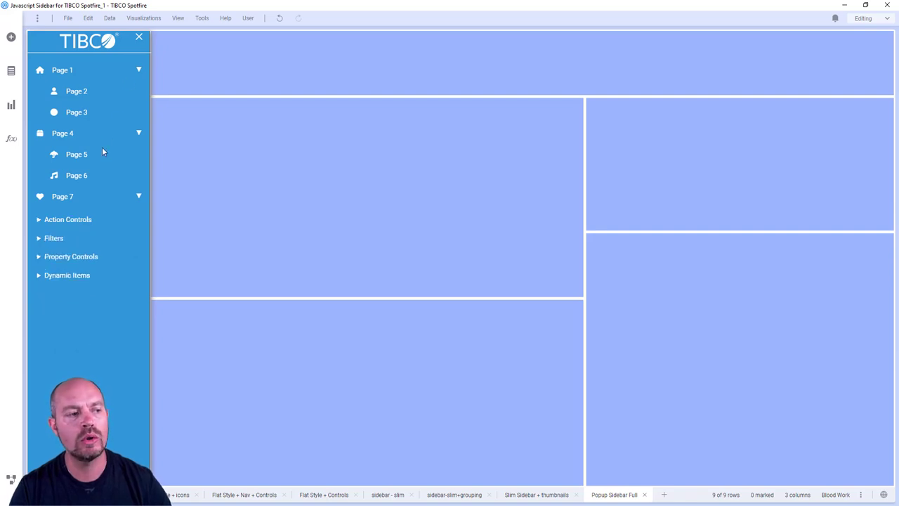
left_click(10, 108)
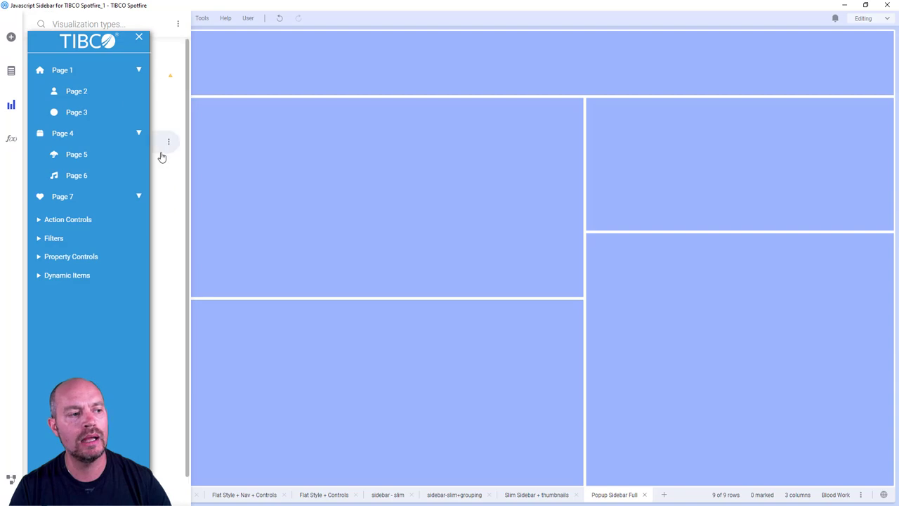
Step: Close the popup sidebar, then bring up the Visualizations and Analytics lists from the left icon bar
left_click(139, 39)
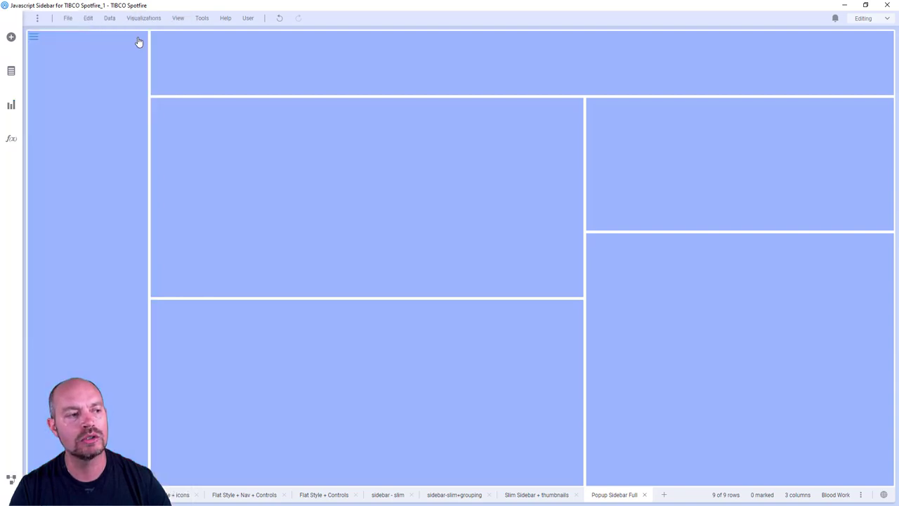
left_click(10, 107)
left_click(12, 141)
left_click(11, 70)
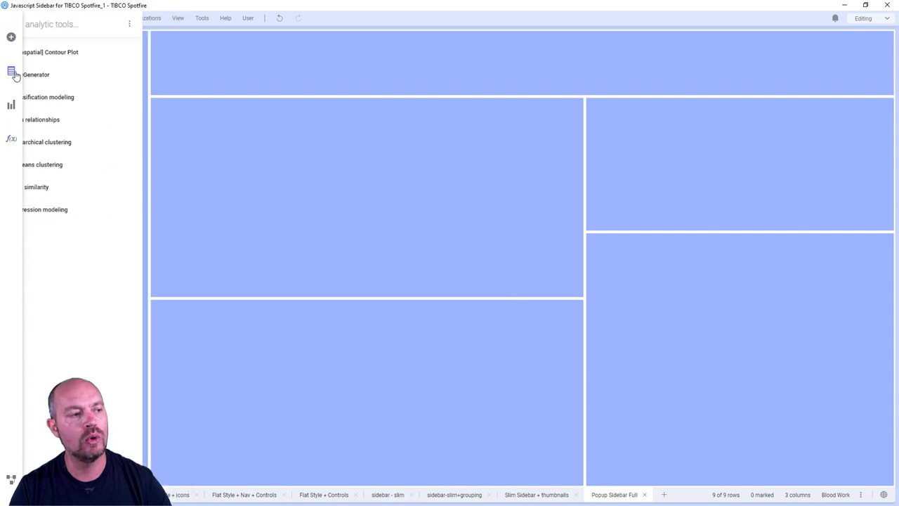